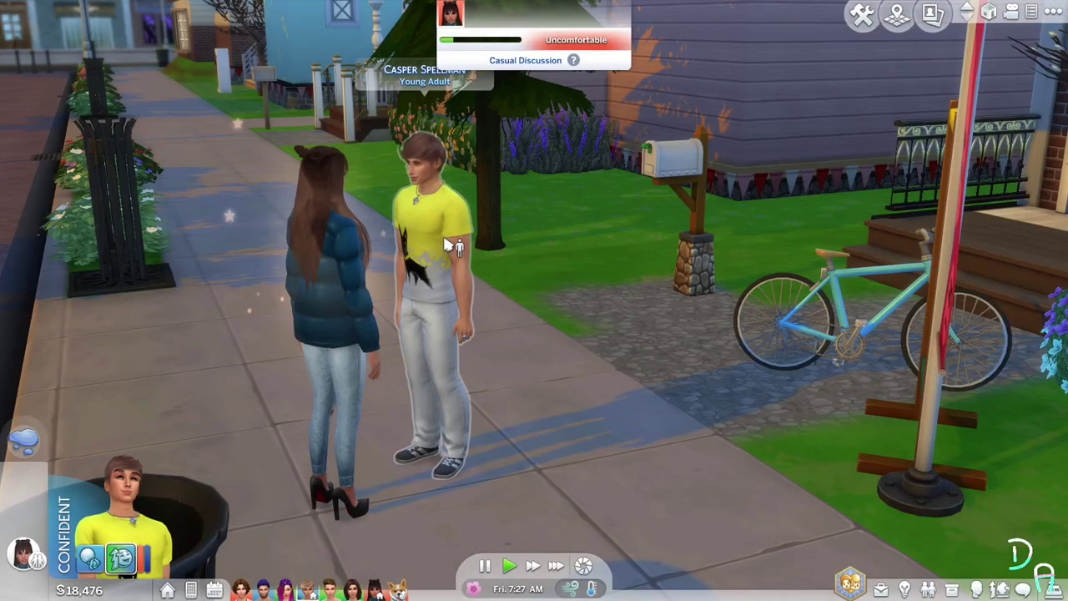
Step: Browse the young man's interaction choices, close them, and pan toward the house with the bicycle
click(448, 245)
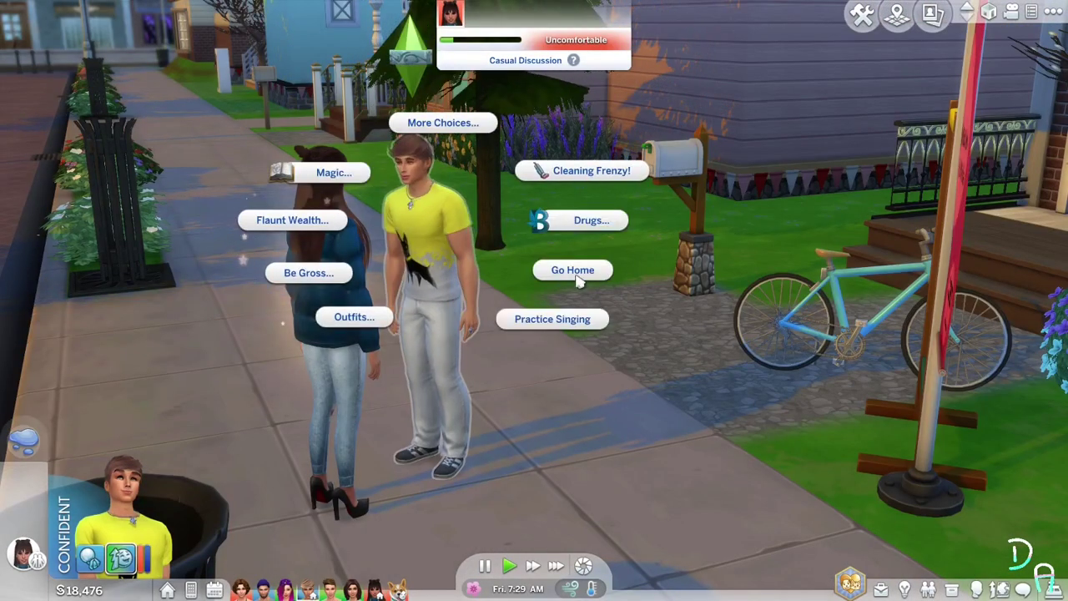
click(438, 124)
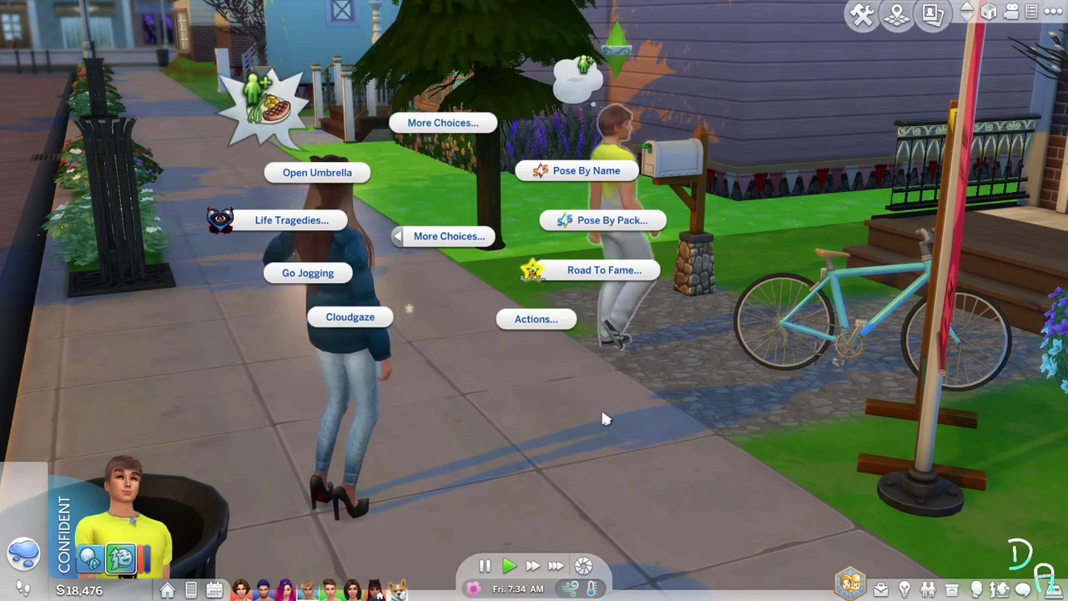
click(601, 407)
key(d)
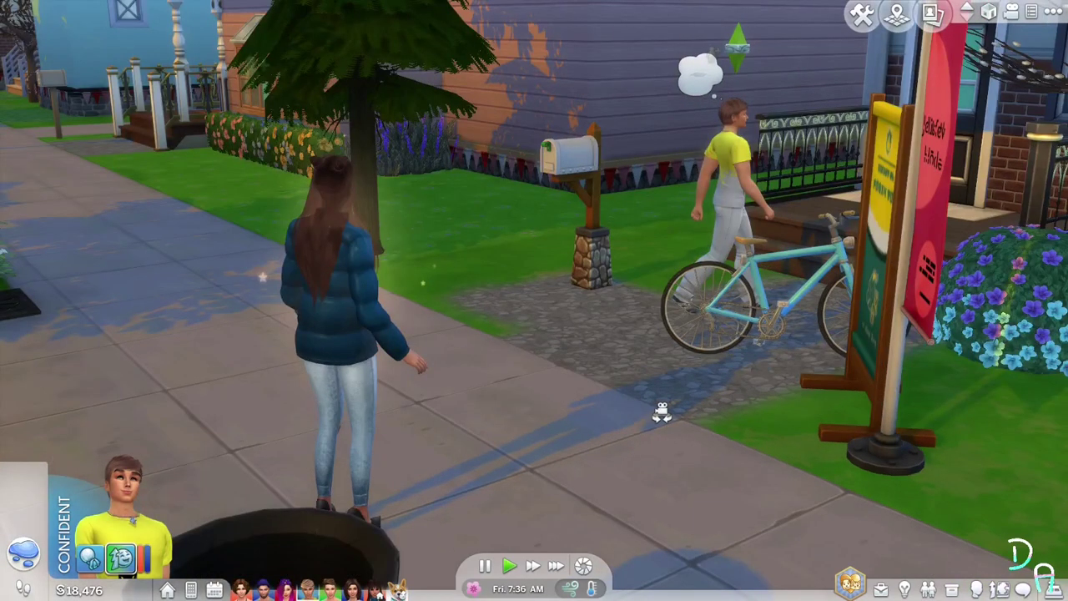
key(d)
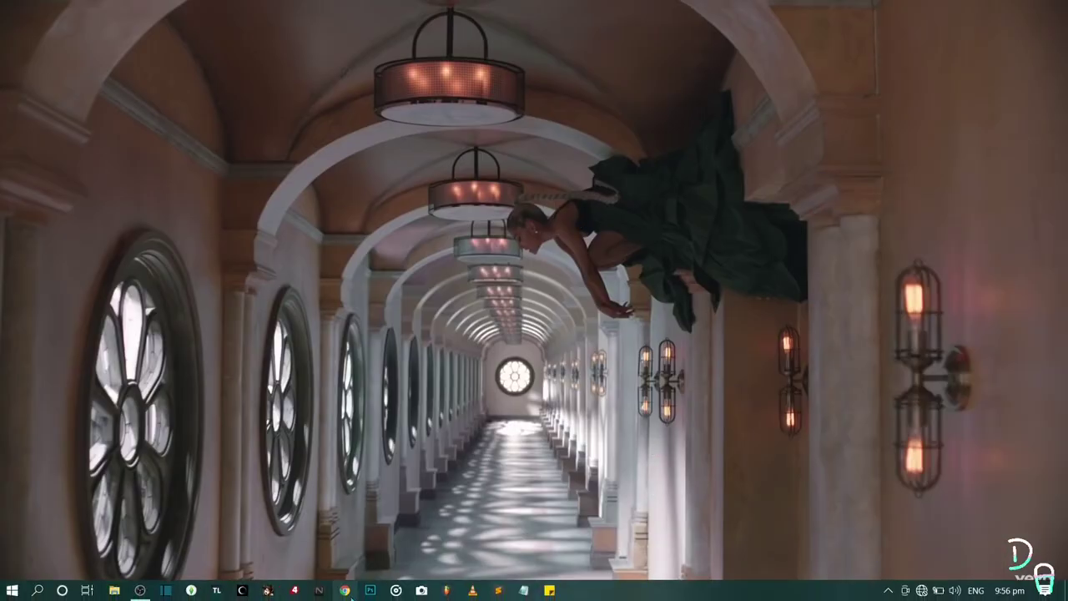
Step: Load deaderpool-mccc.com in Chrome and go to the MCCC Downloads releases list
click(345, 589)
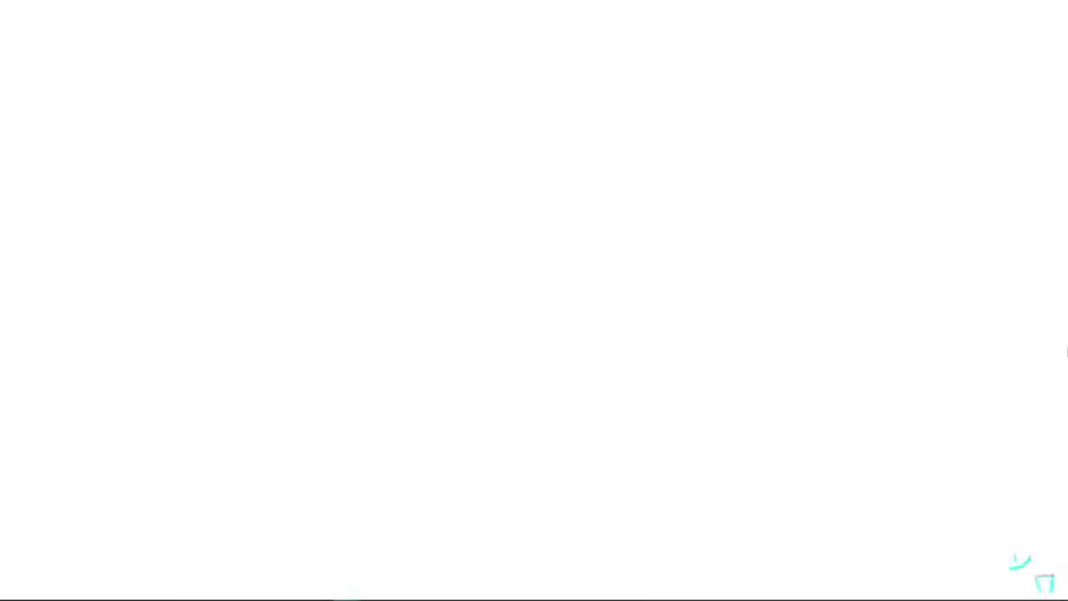
text(d)
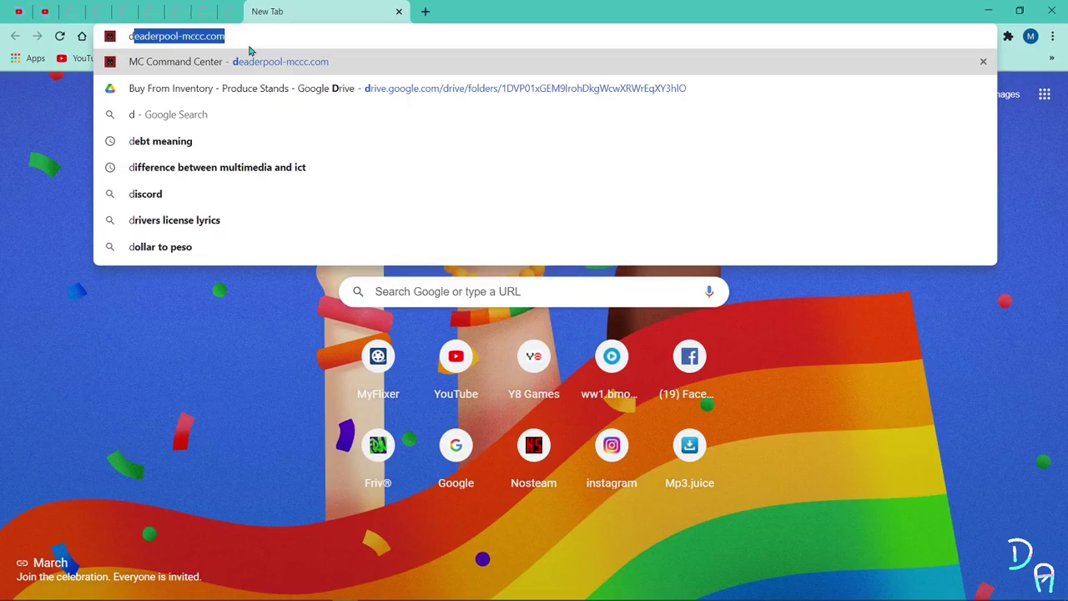
key(Return)
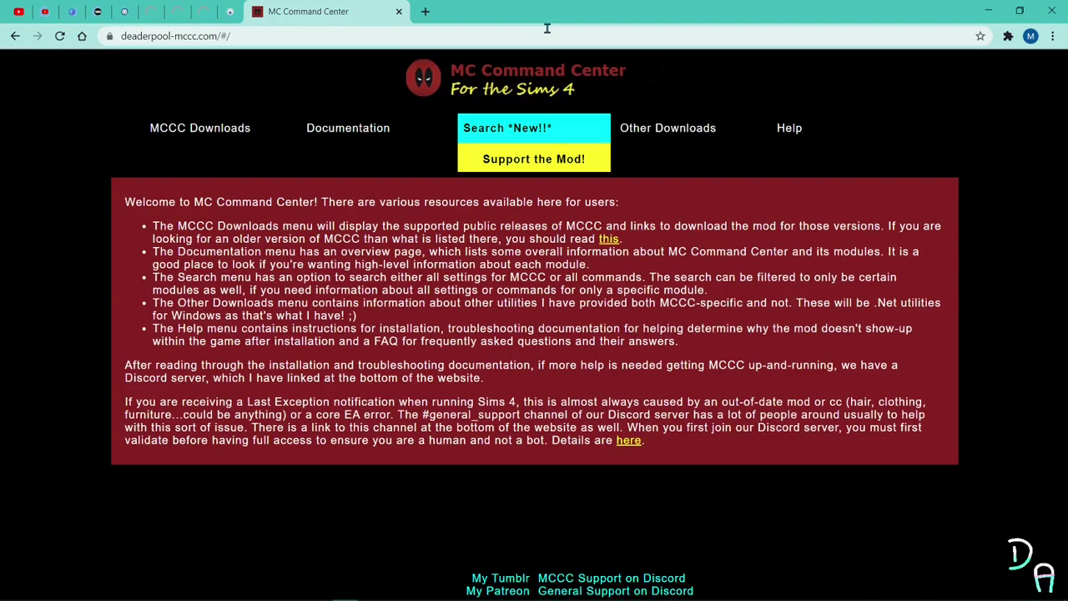
click(159, 133)
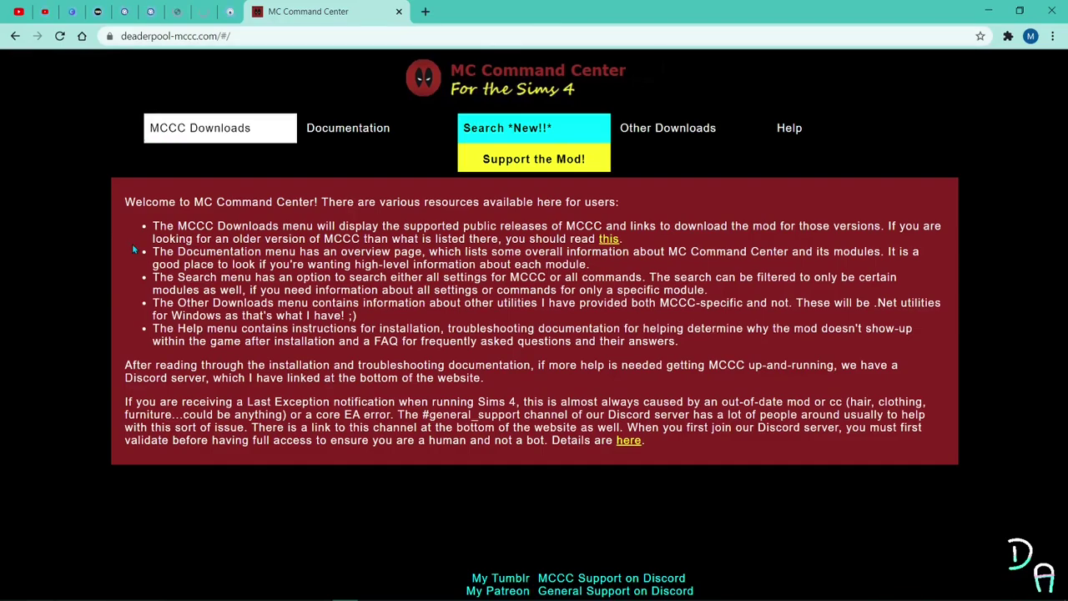
click(46, 152)
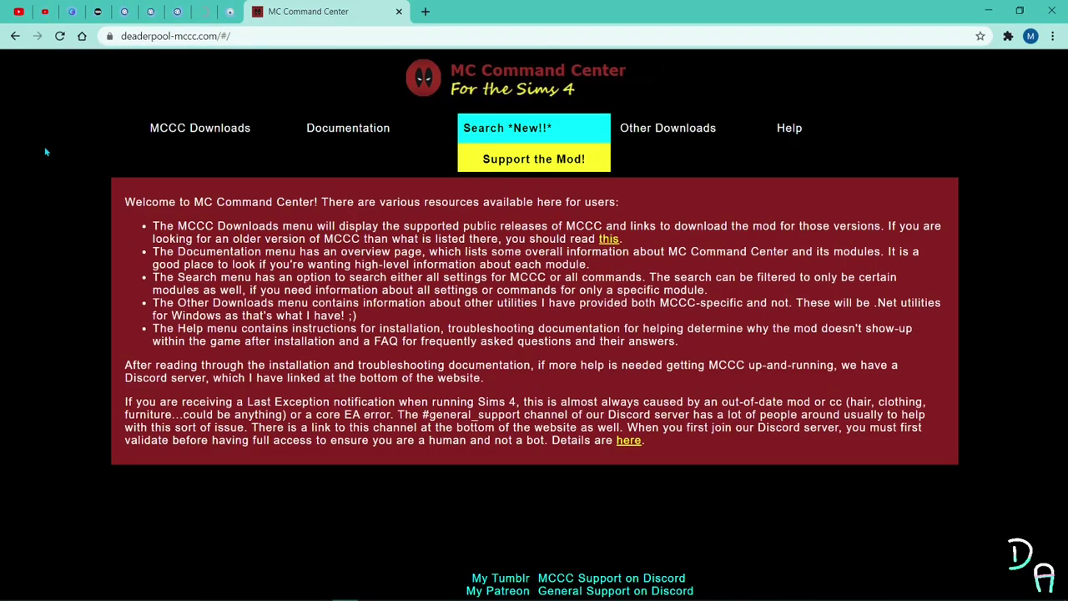
click(206, 136)
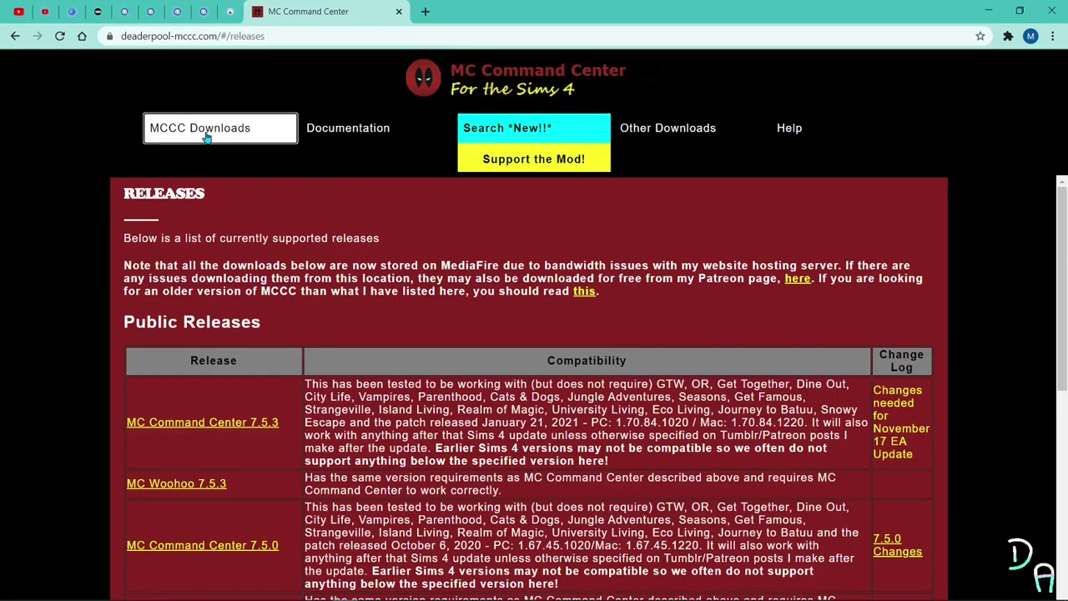
Step: Find MC Command Center 6.6.0 (Legacy Edition Release) in the Public Releases table and download it
scroll(906, 278, down, 1)
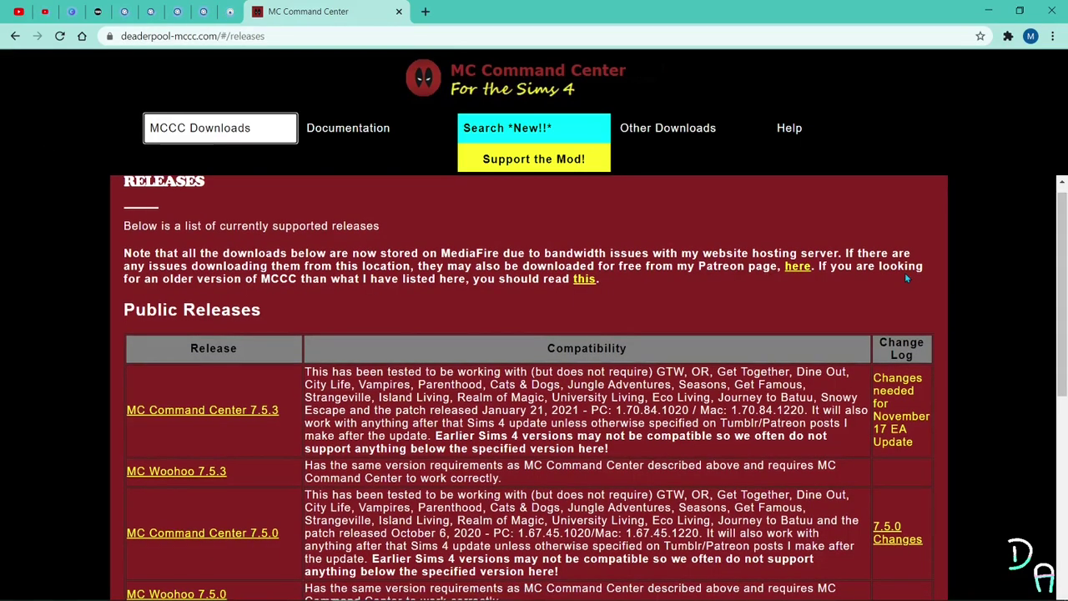
scroll(108, 260, down, 2)
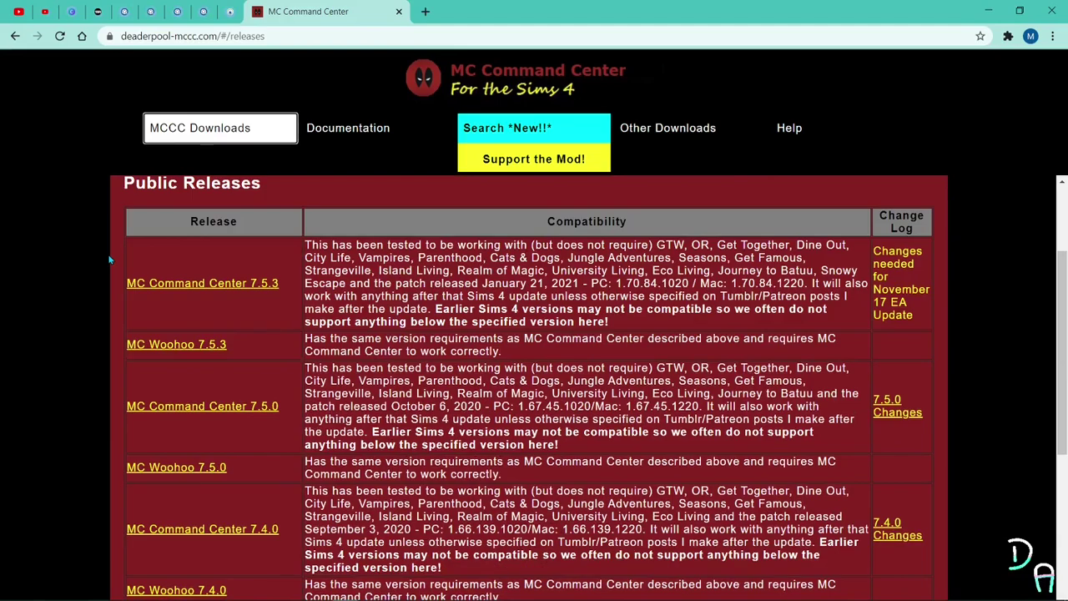
scroll(681, 351, down, 2)
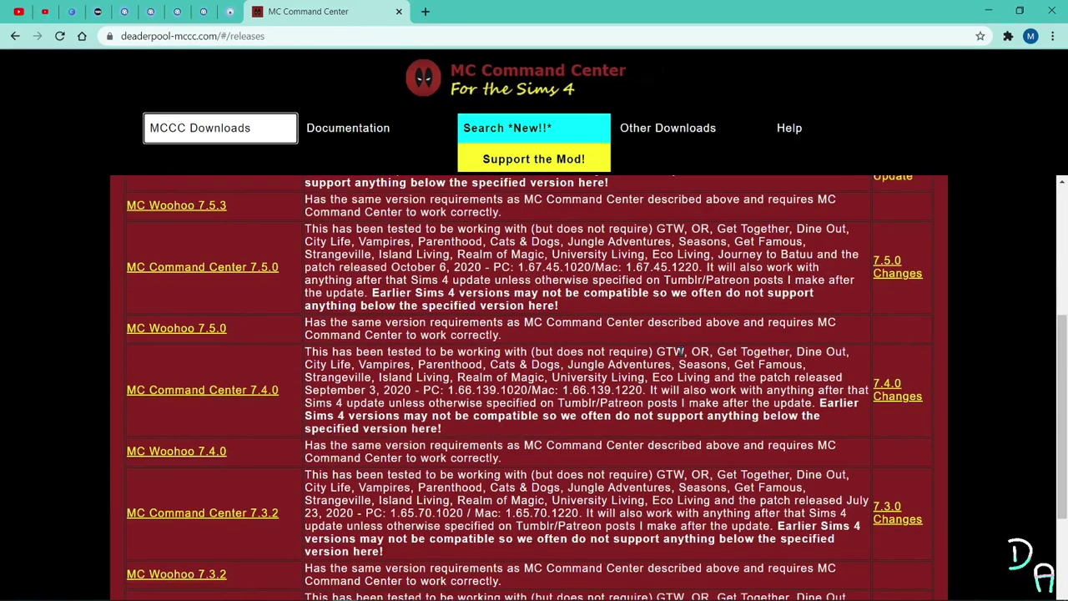
scroll(681, 352, up, 2)
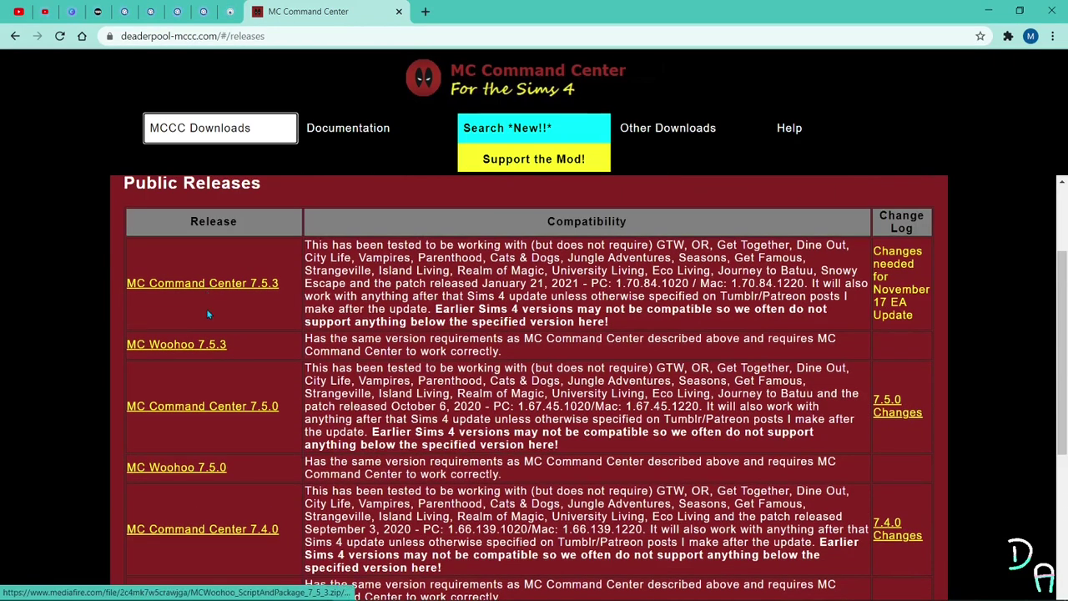
scroll(208, 314, down, 2)
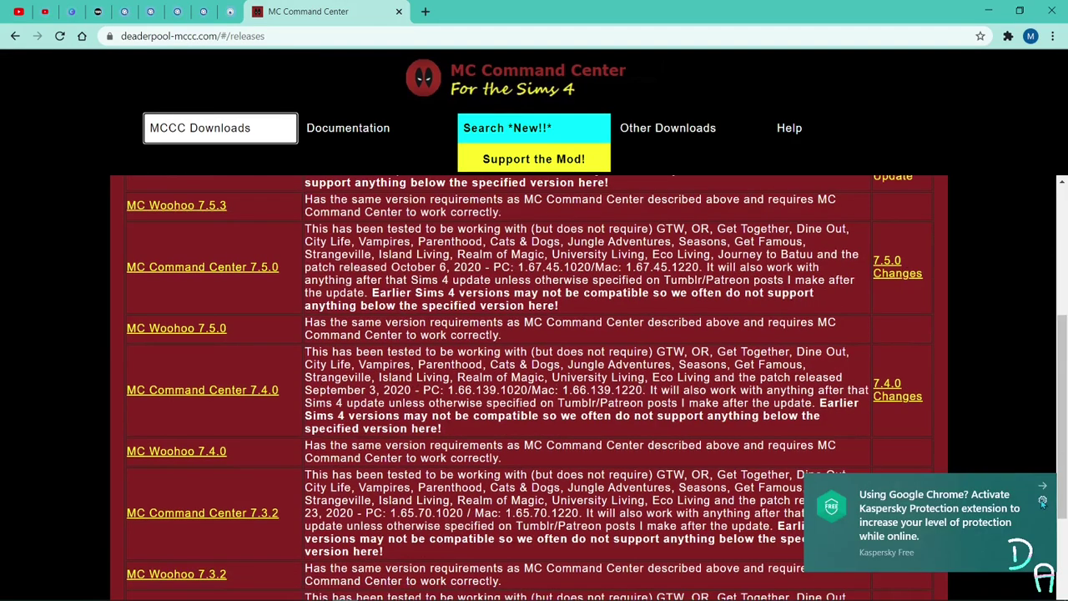
scroll(309, 318, down, 3)
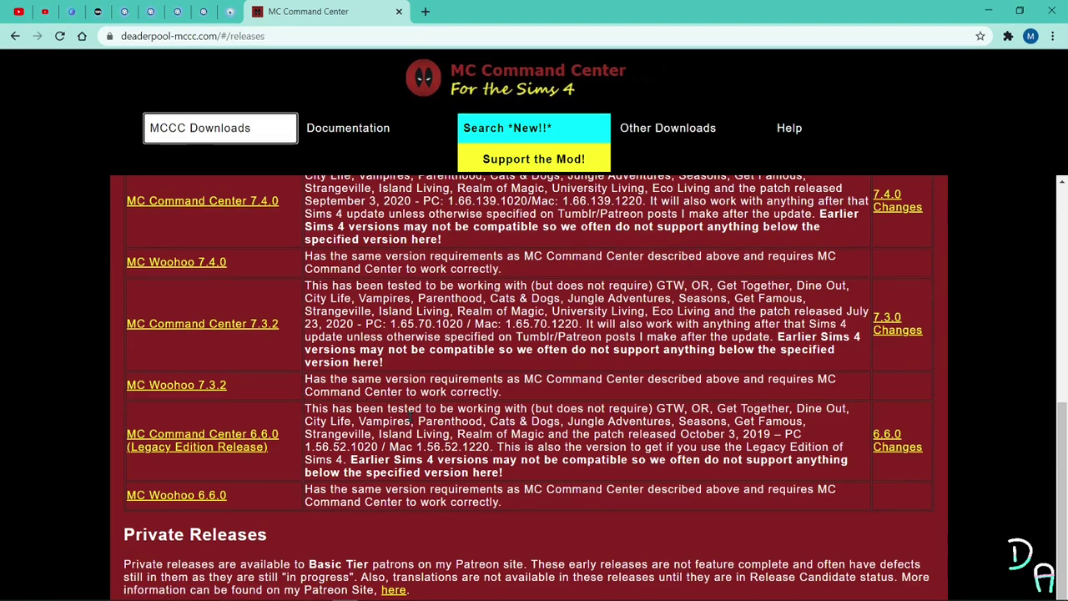
scroll(407, 421, up, 3)
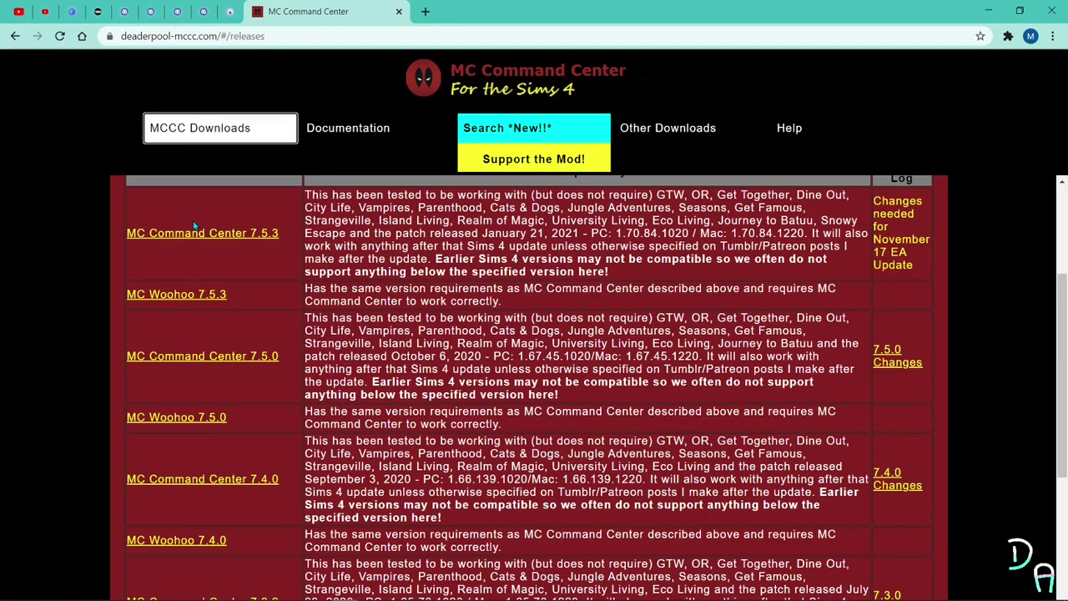
scroll(495, 337, down, 3)
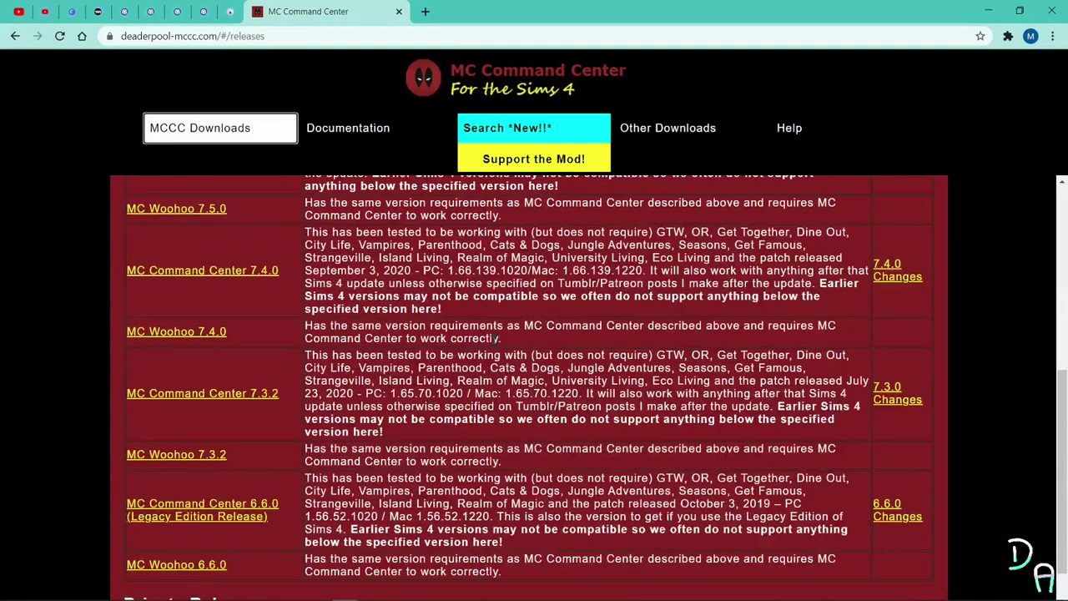
scroll(495, 338, down, 1)
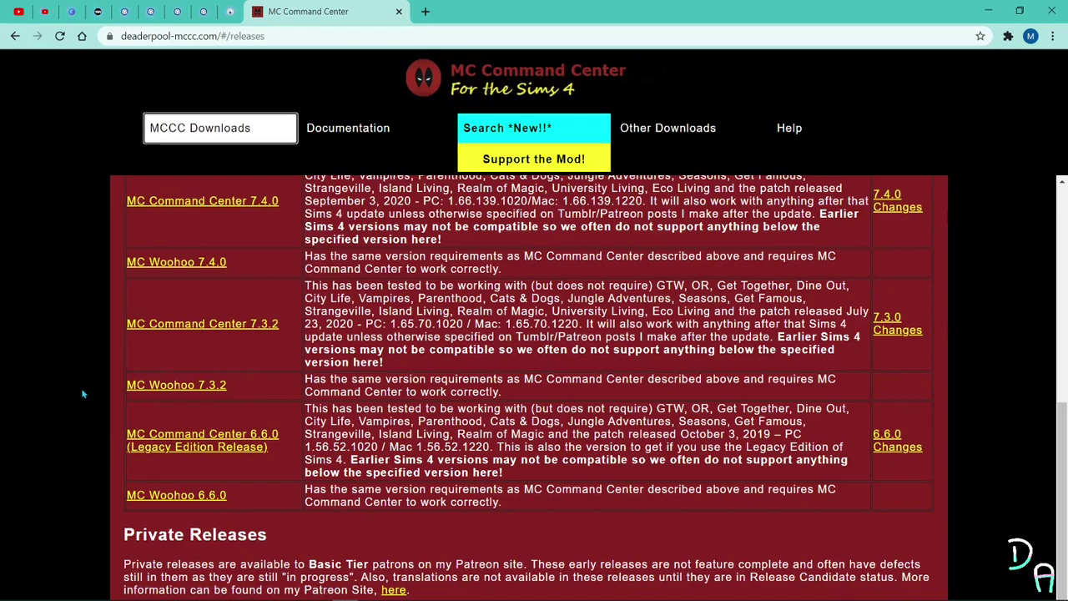
click(220, 447)
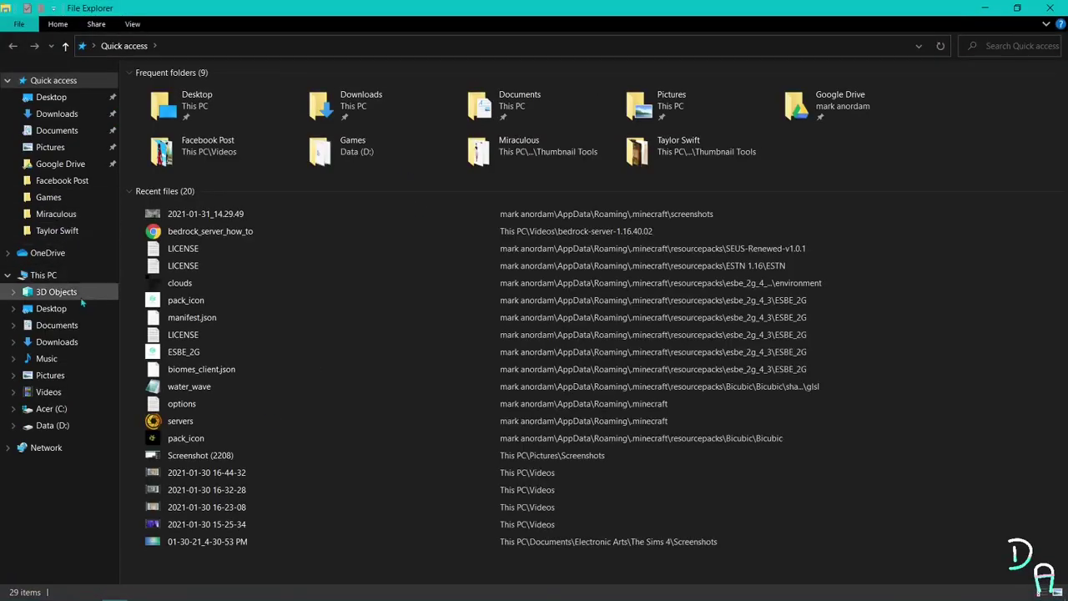
Step: Copy the McCmdCenter_AllModules_6_6_0 and MCWoohoo_ScriptAndPackage_6_6_0 zips from Downloads
click(70, 343)
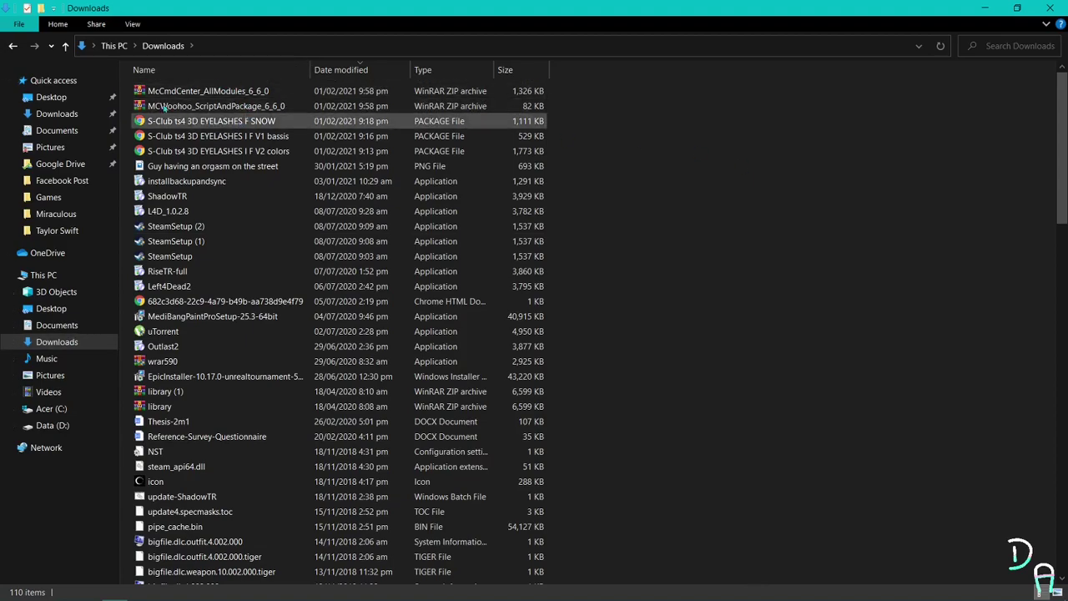
drag(131, 88, 169, 107)
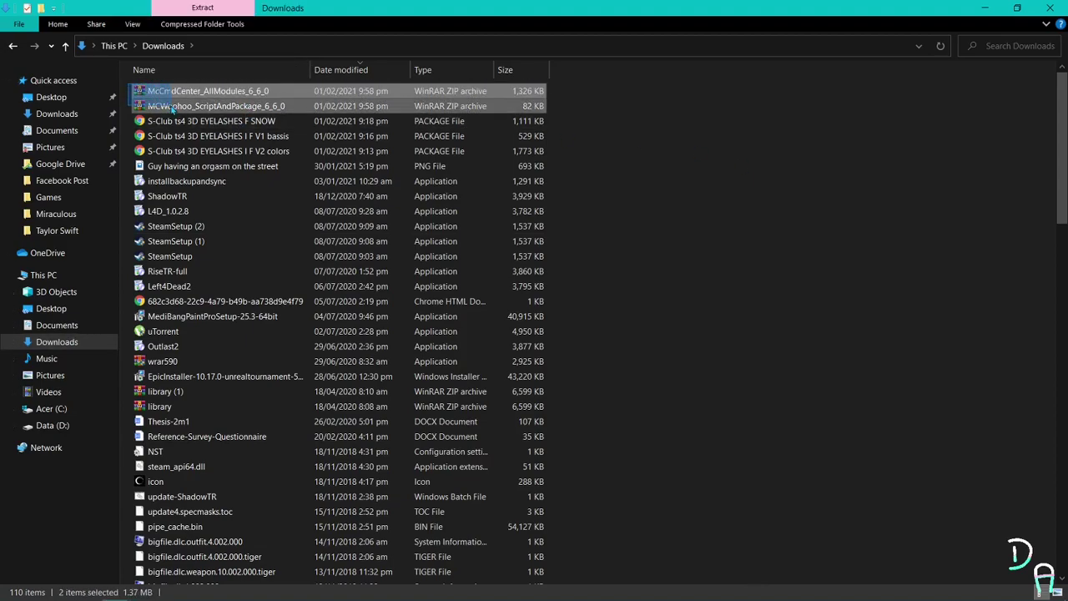
right_click(171, 107)
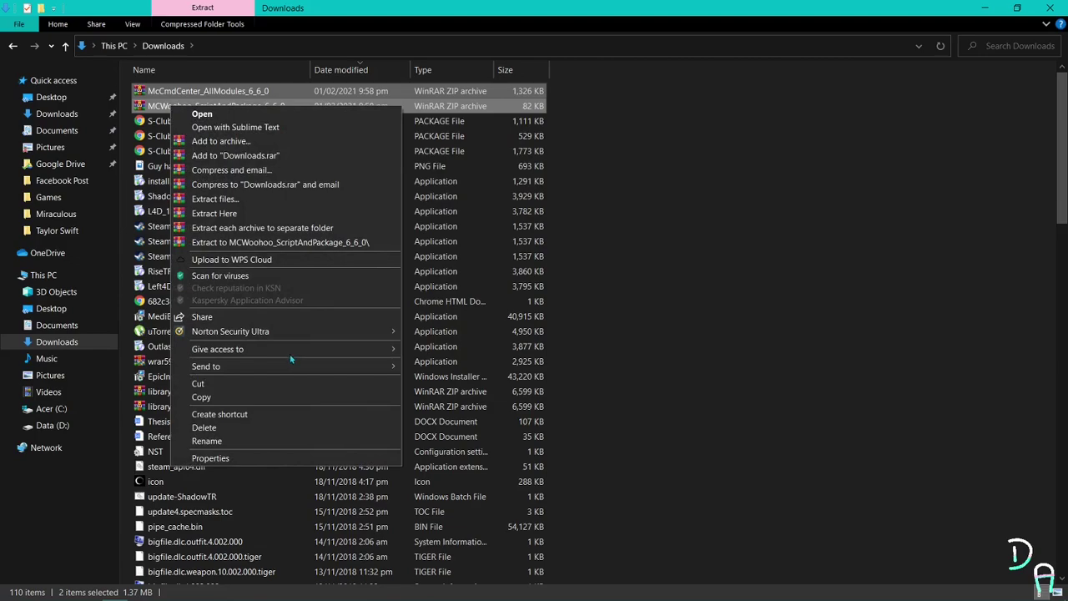
click(232, 397)
click(768, 374)
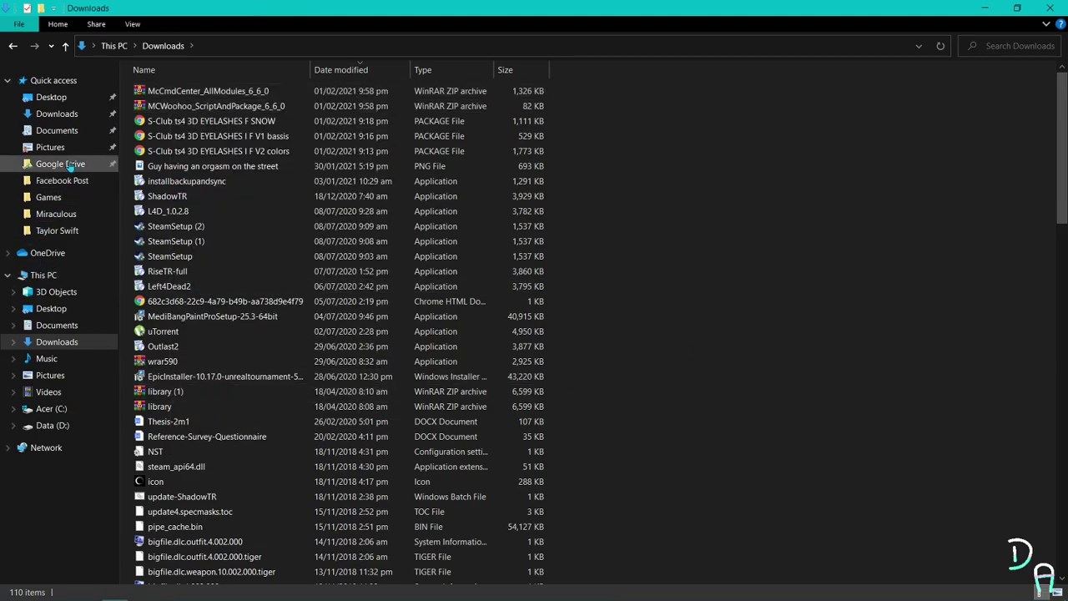
Step: Go to Documents › Electronic Arts › The Sims 4 › Mods and look through its 40 items
click(66, 132)
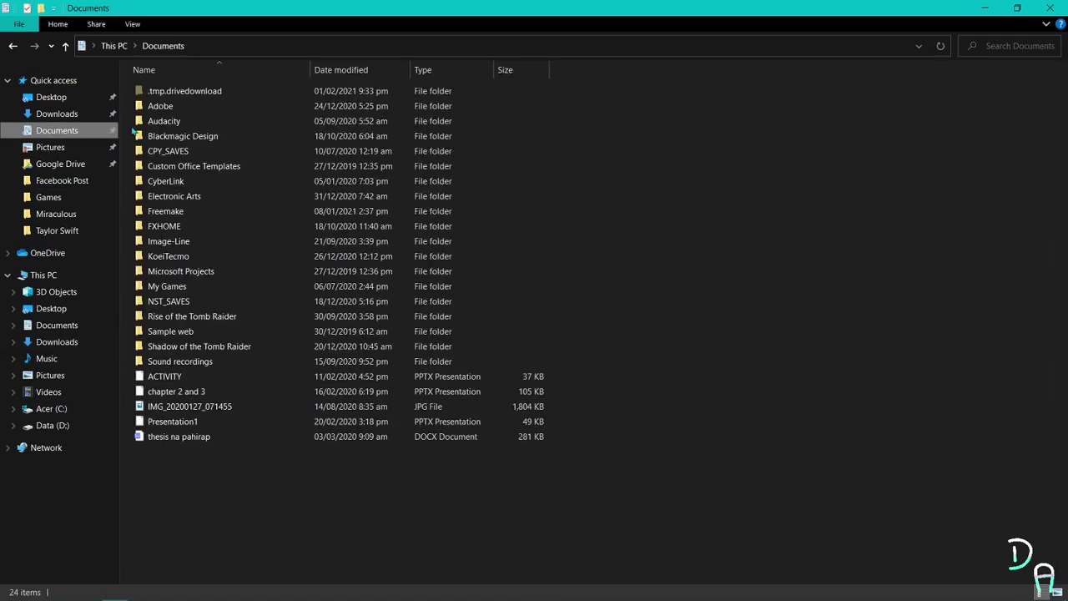
click(228, 197)
double_click(228, 196)
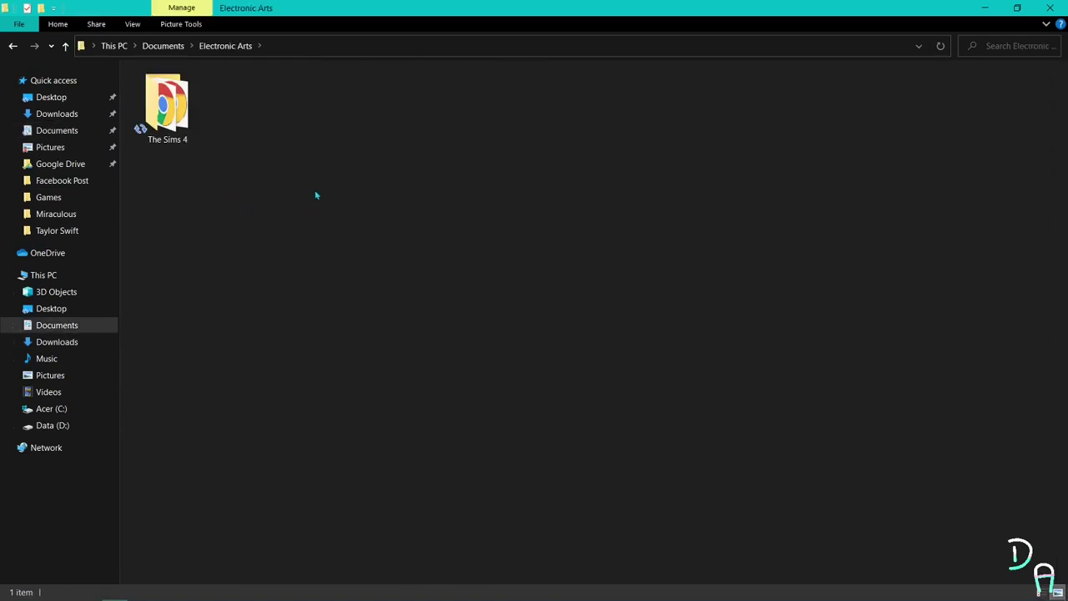
double_click(175, 122)
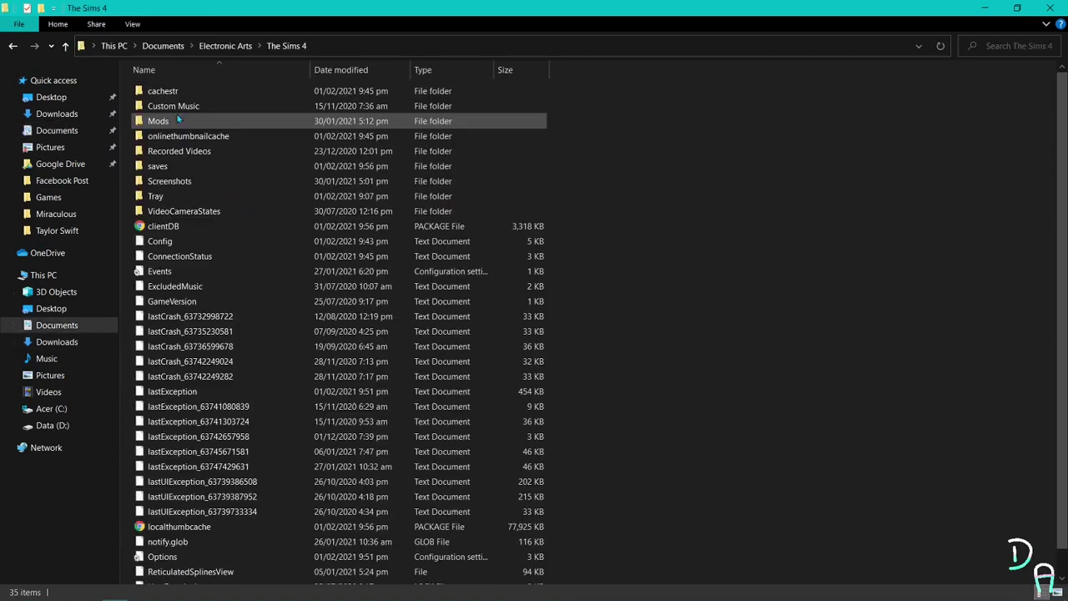
click(236, 125)
double_click(238, 128)
scroll(267, 150, down, 1)
scroll(267, 150, up, 1)
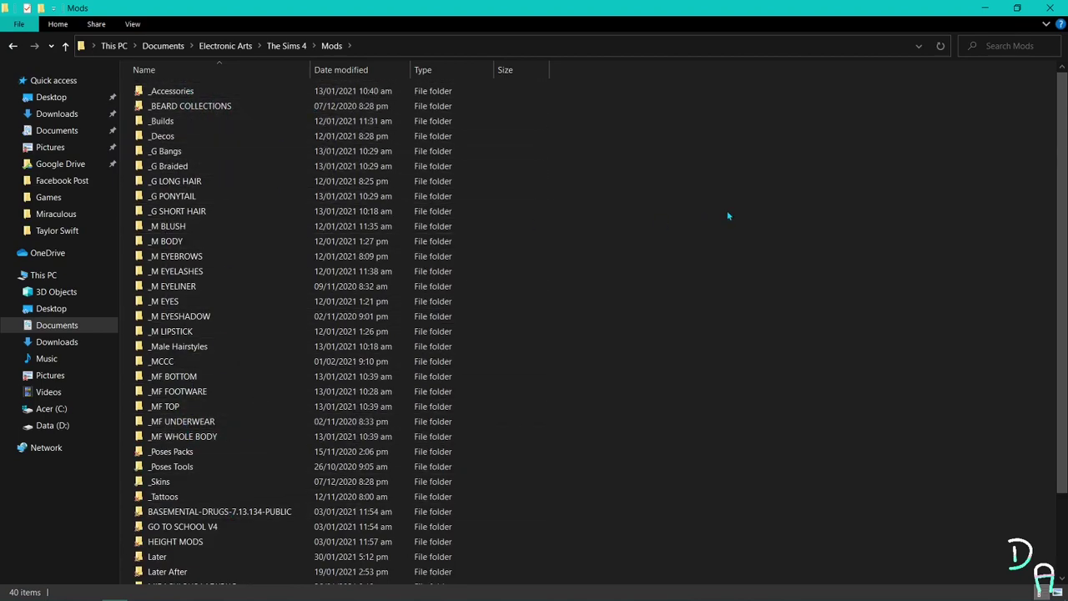
scroll(730, 209, down, 2)
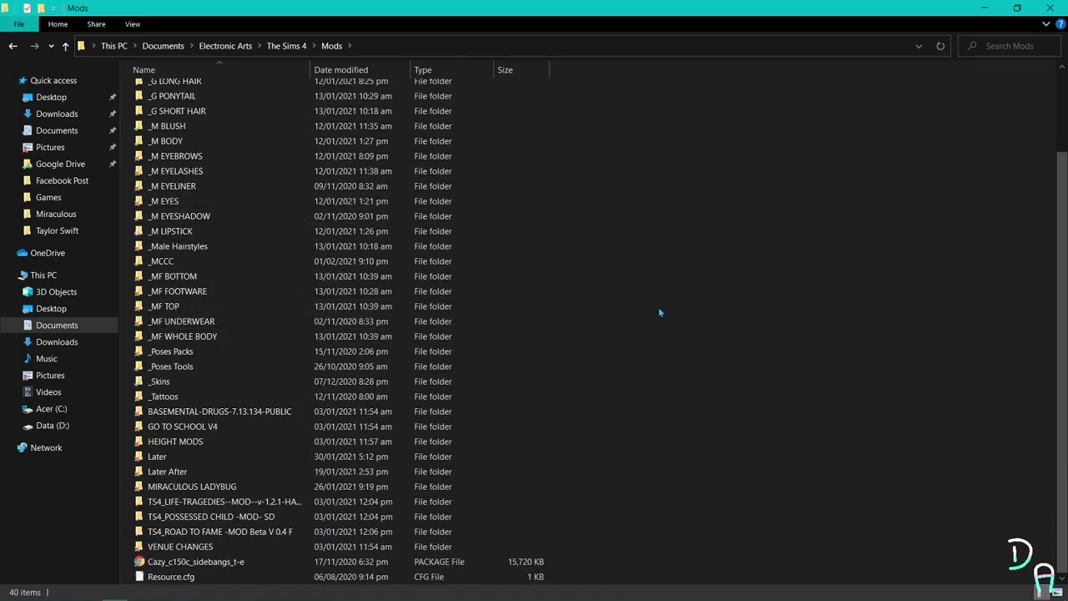
scroll(667, 317, up, 2)
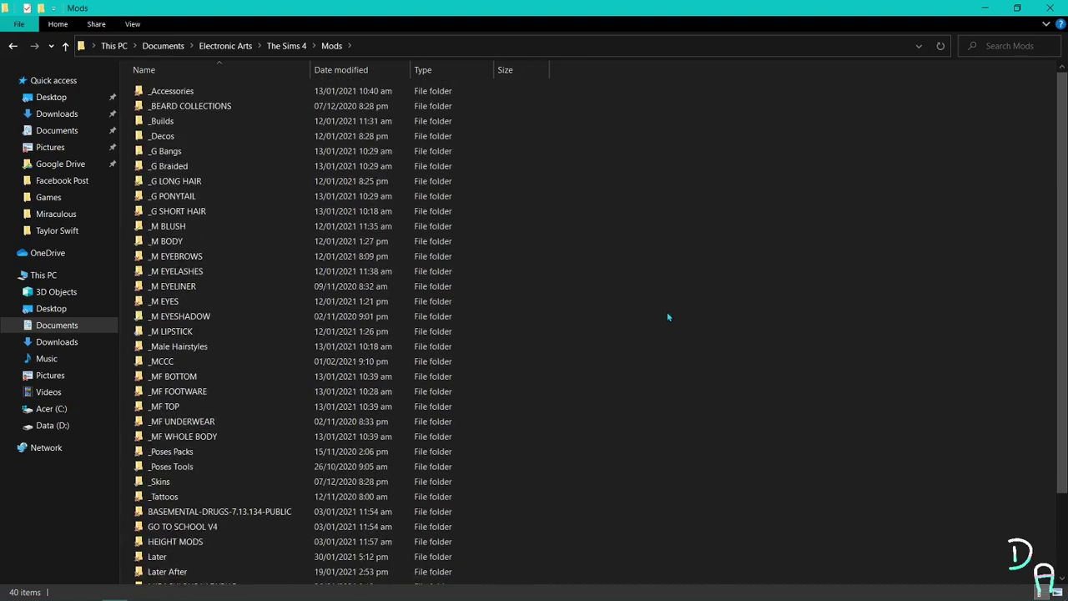
scroll(654, 317, down, 2)
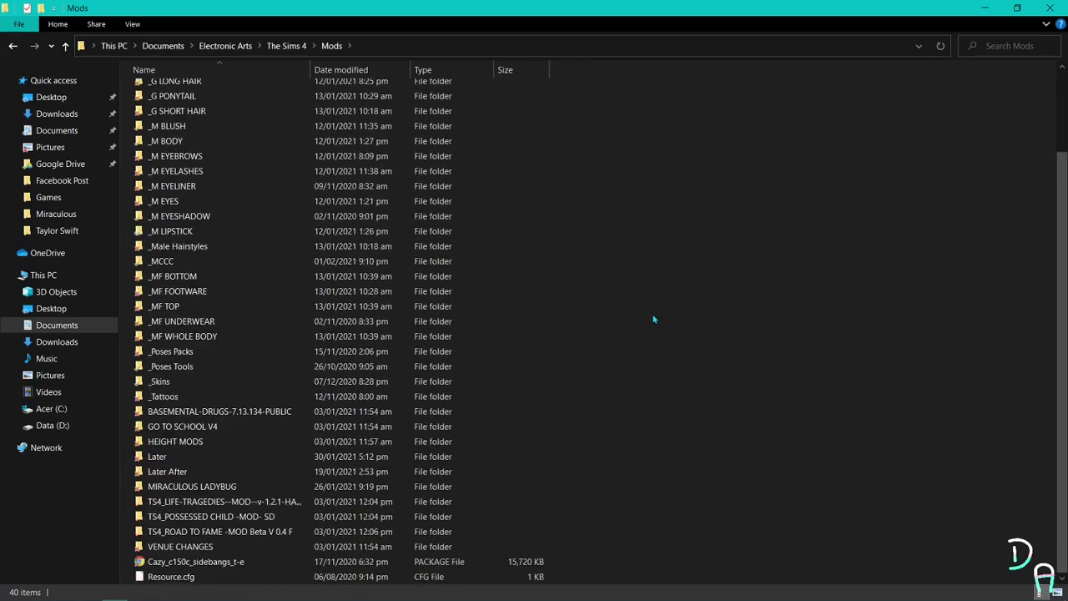
scroll(653, 318, up, 2)
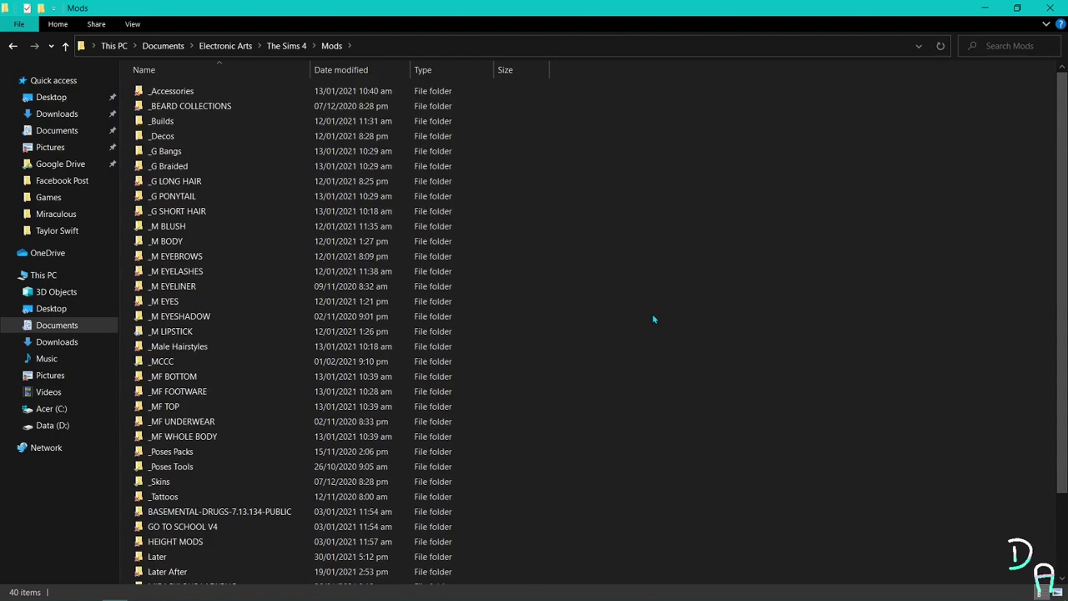
scroll(653, 319, down, 2)
scroll(654, 319, up, 2)
scroll(653, 318, down, 2)
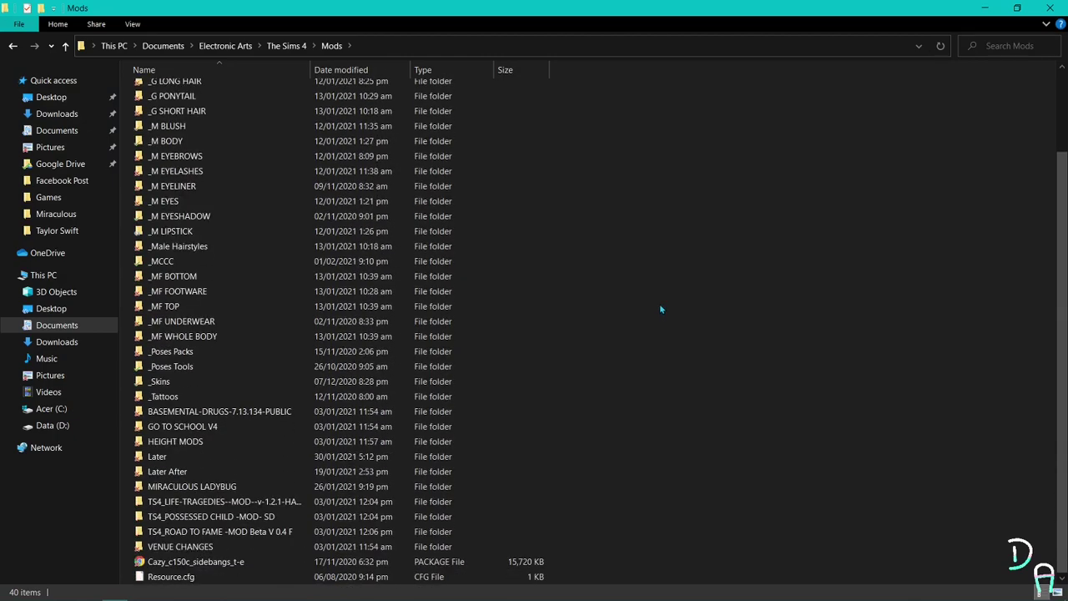
right_click(640, 300)
mouse_move(720, 446)
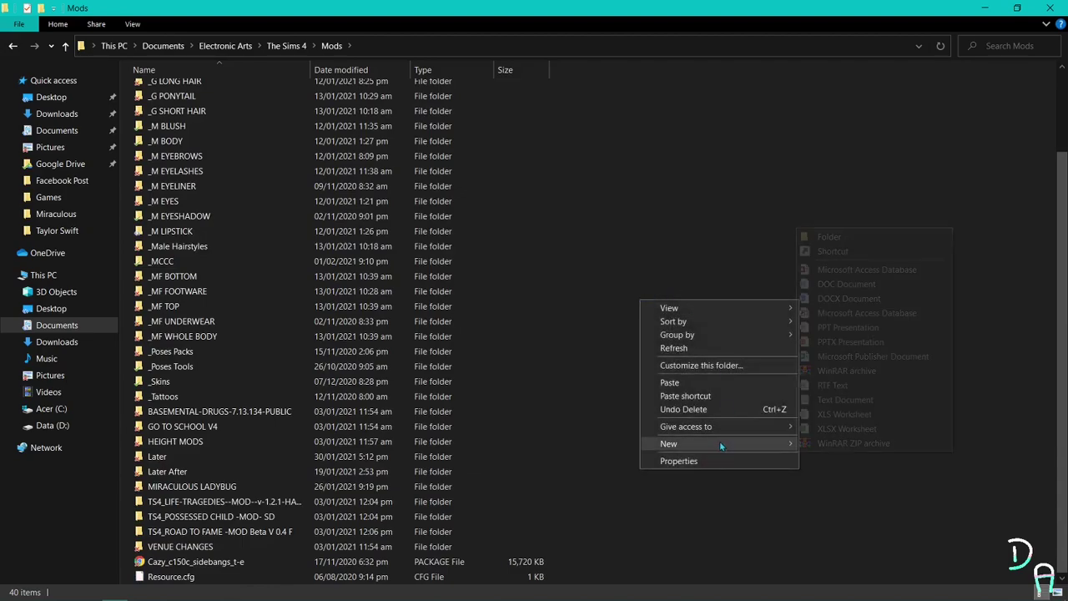
click(830, 239)
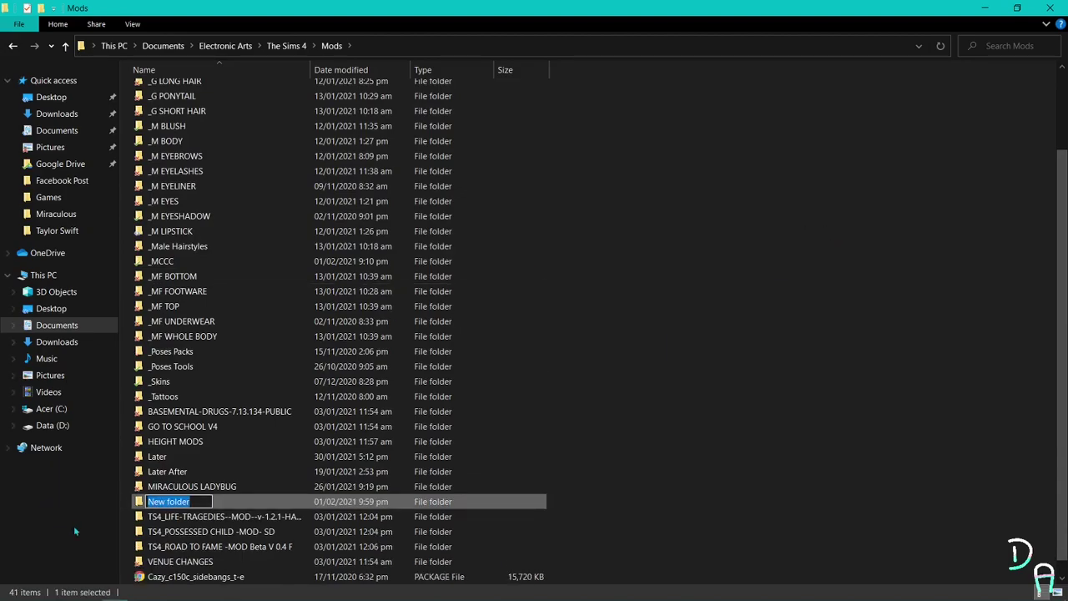
key(BackSpace)
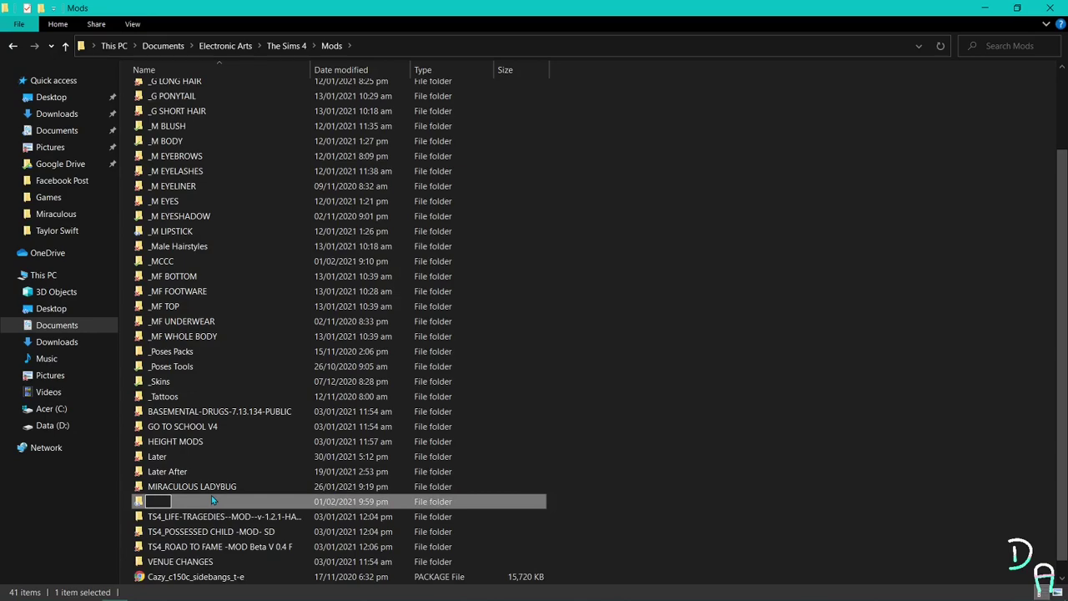
text(MCCC)
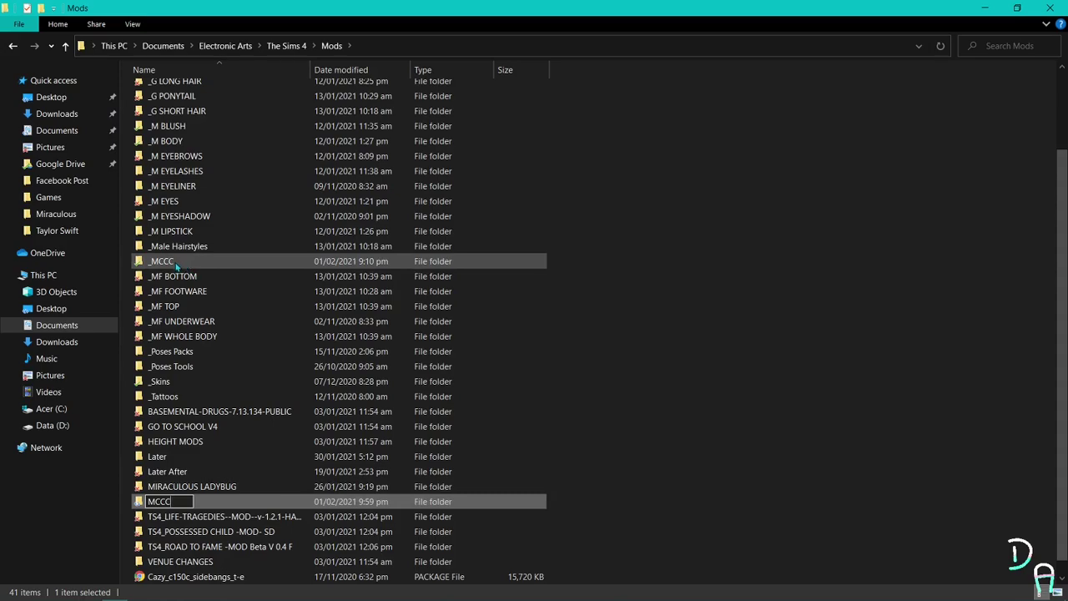
key(BackSpace)
key(BackSpace)
key(BackSpace)
key(BackSpace)
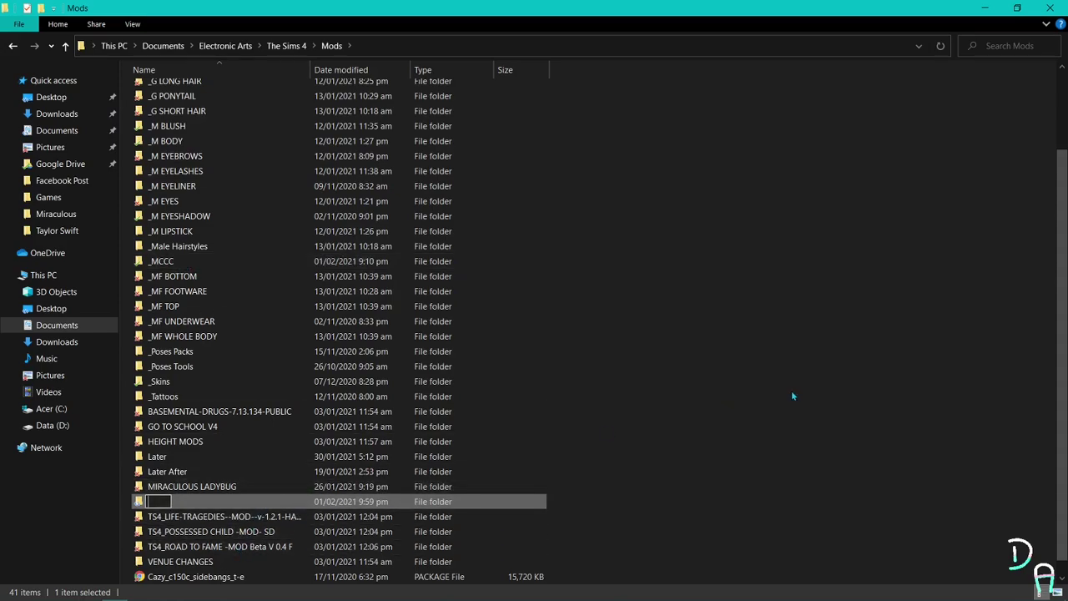
key(Return)
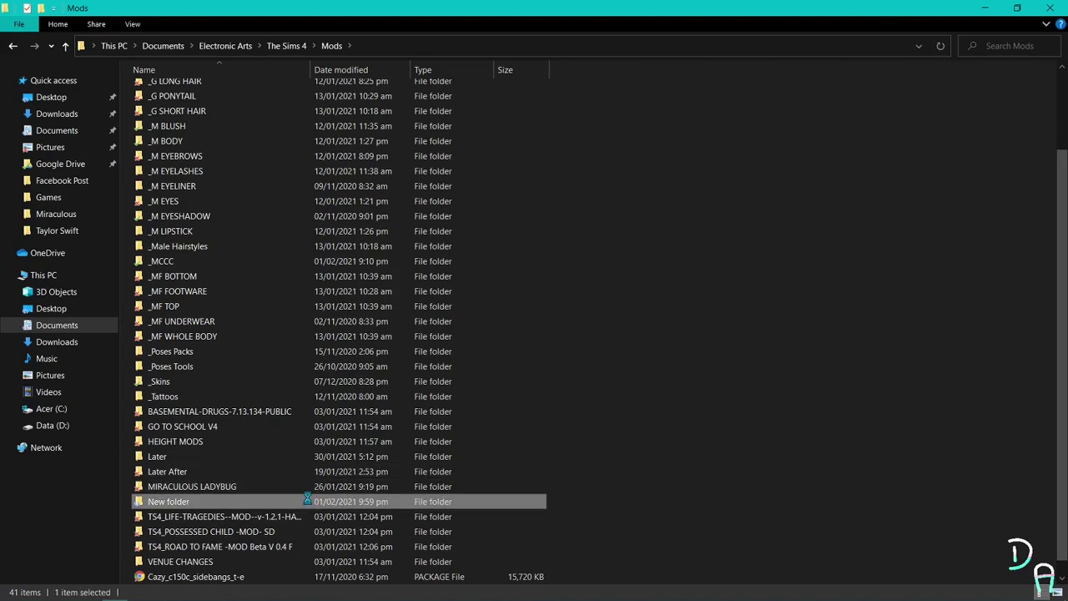
right_click(306, 498)
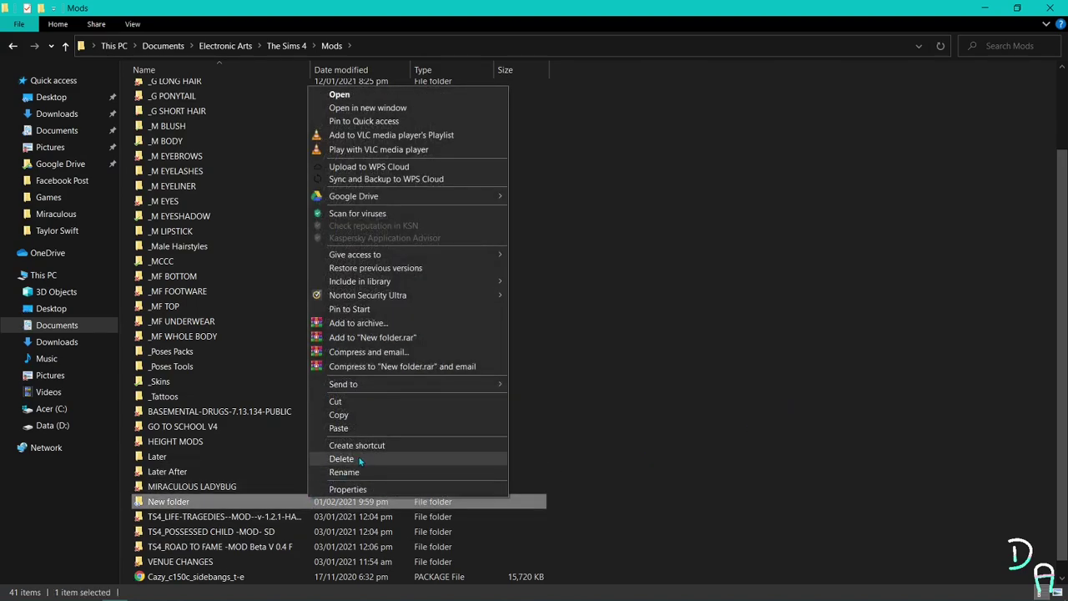
click(360, 461)
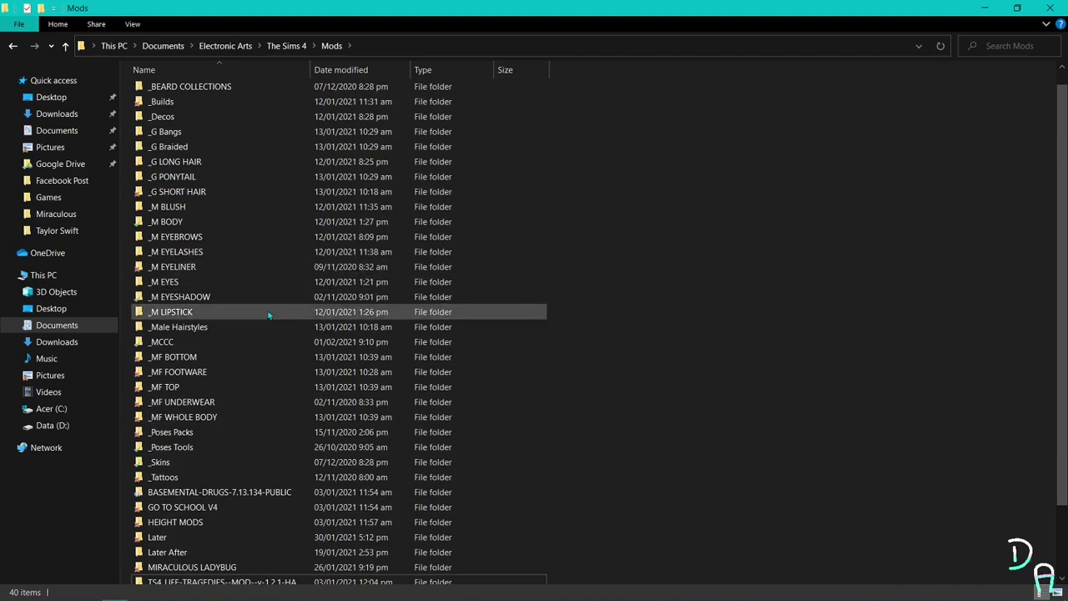
Step: Paste the two copied MCCC zip archives into the _MCCC folder
double_click(257, 344)
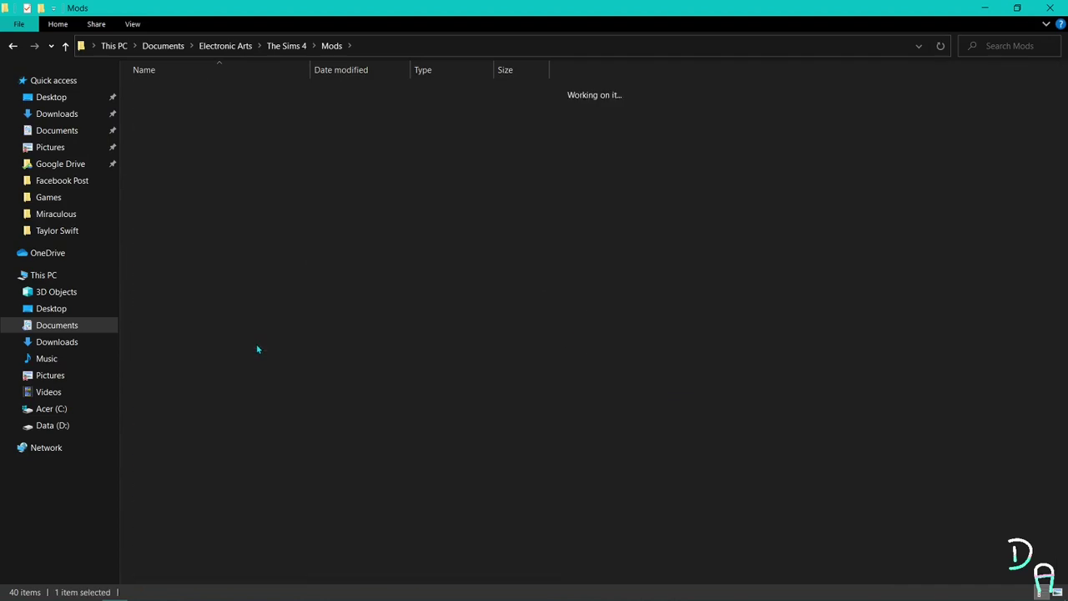
right_click(548, 220)
click(536, 306)
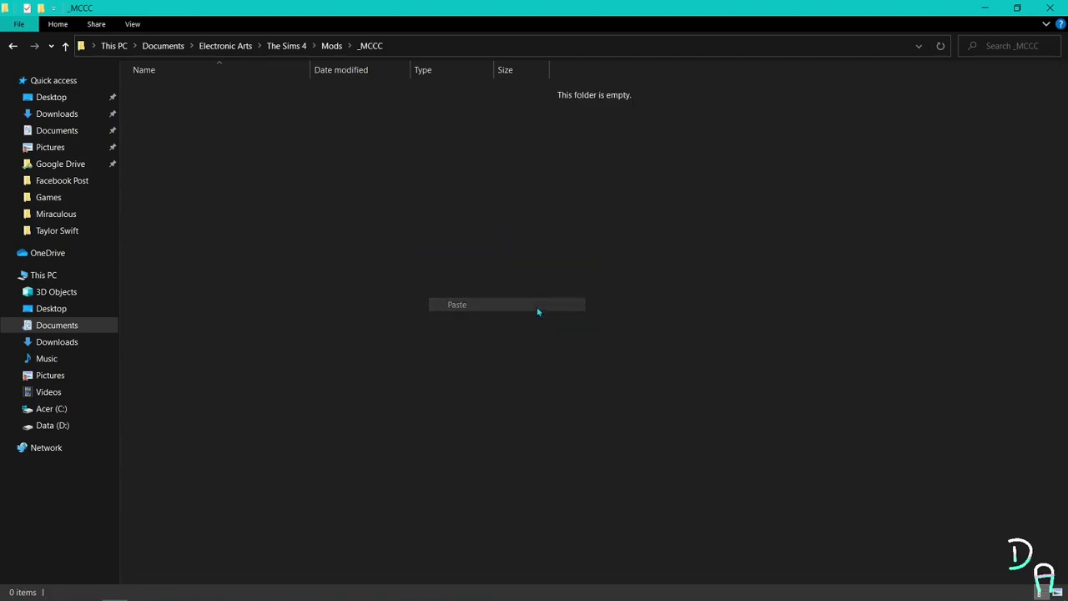
Step: Extract each archive to its own folder, then delete both ZIP files
drag(324, 149, 338, 95)
right_click(338, 95)
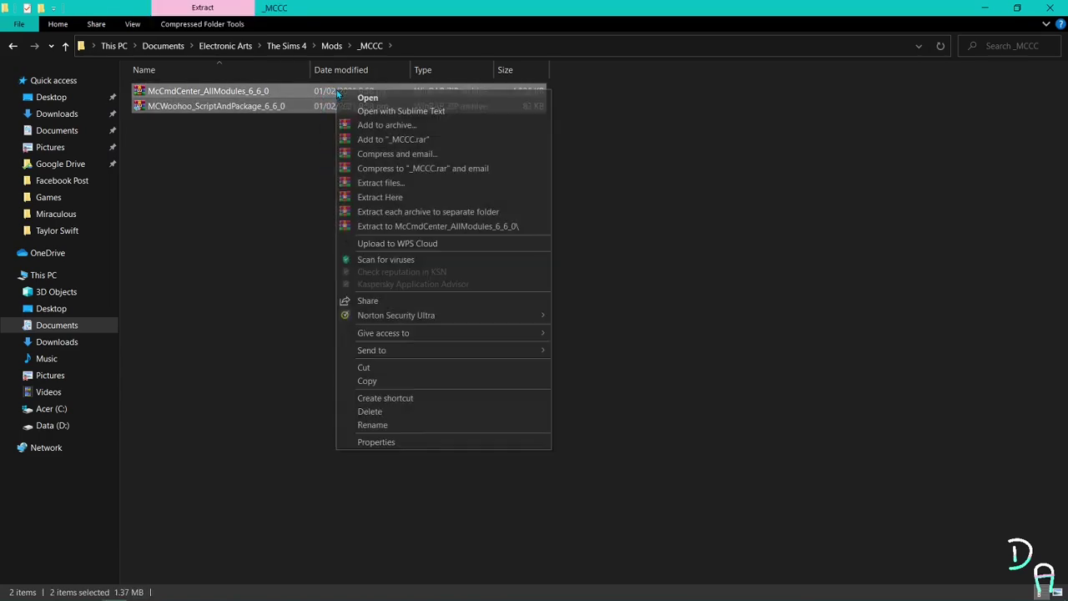
click(456, 214)
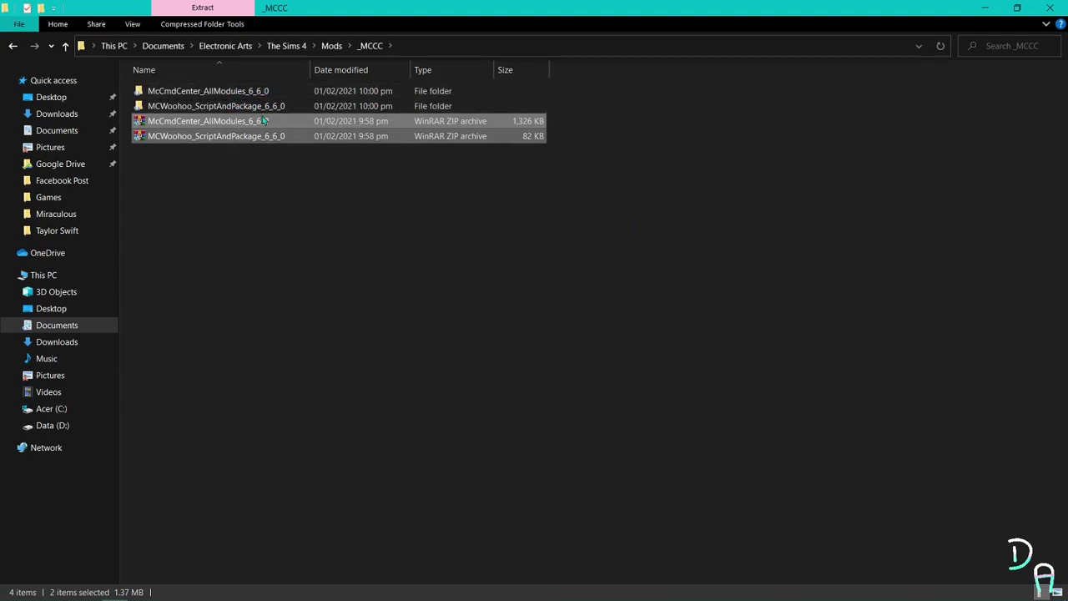
right_click(358, 134)
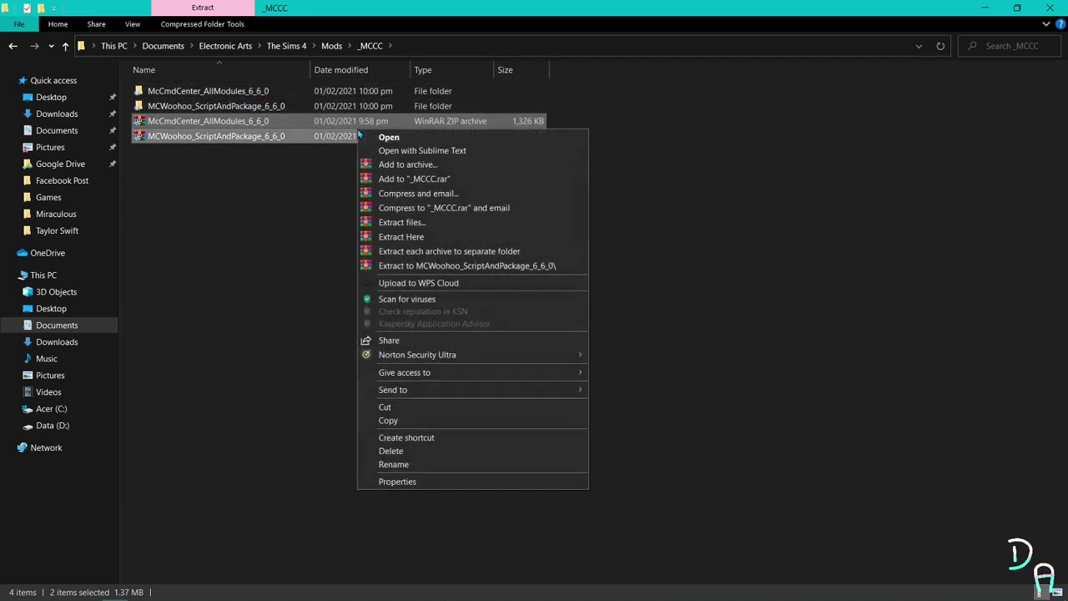
click(446, 450)
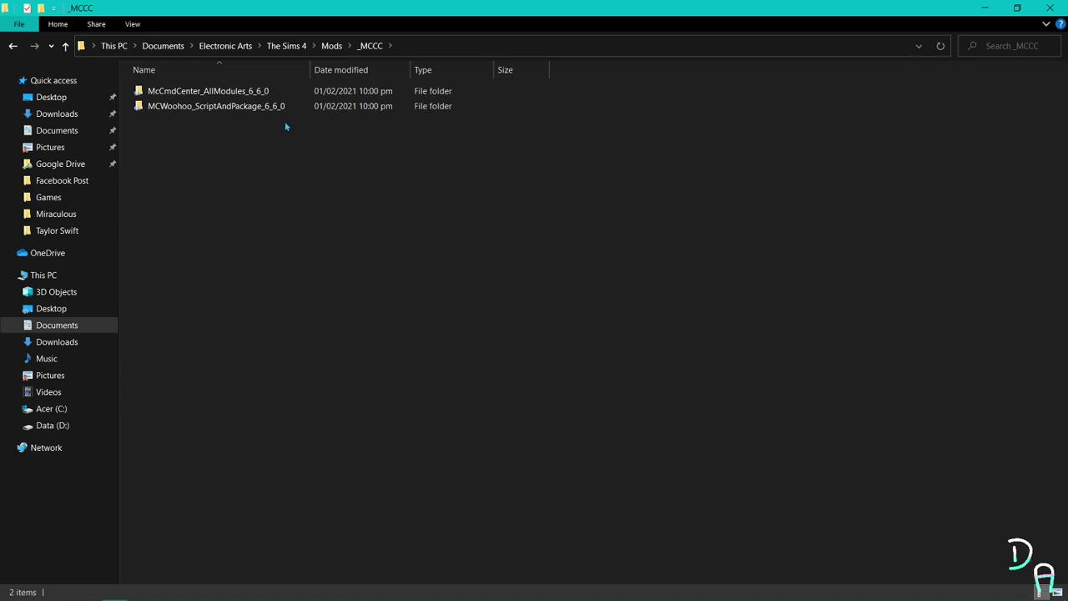
Step: Move the 14 McCmdCenter module files and both MCWoohoo files up into _MCCC
double_click(300, 96)
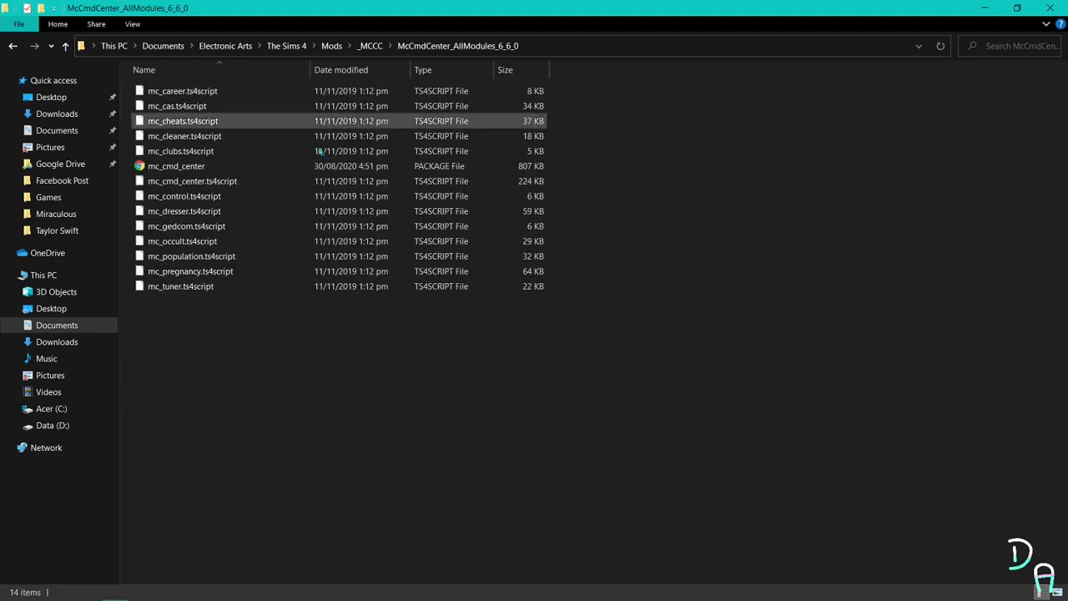
drag(322, 311, 373, 52)
drag(370, 48, 370, 48)
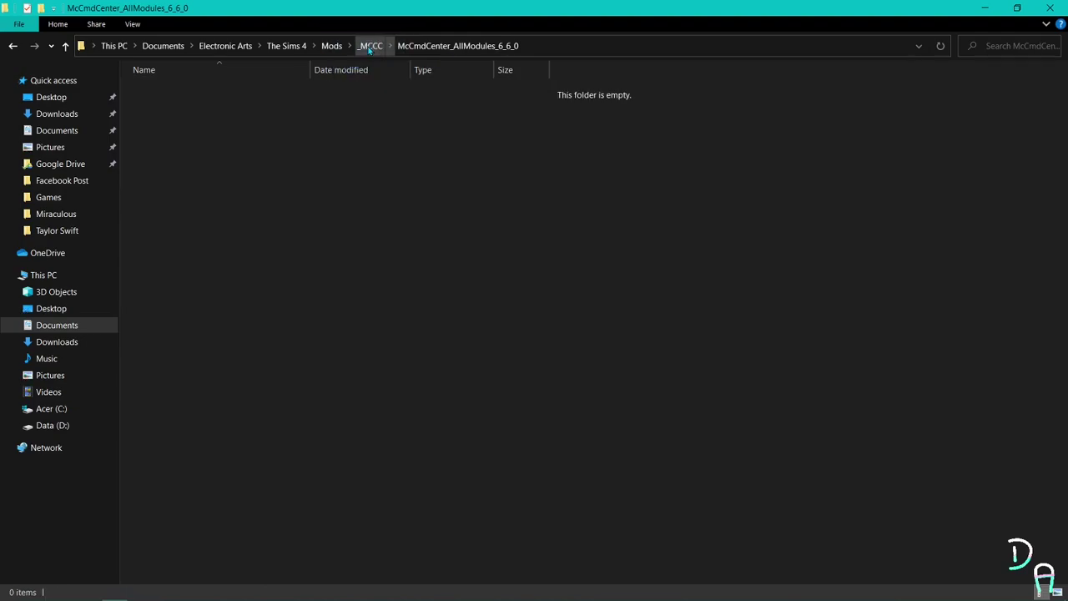
click(370, 46)
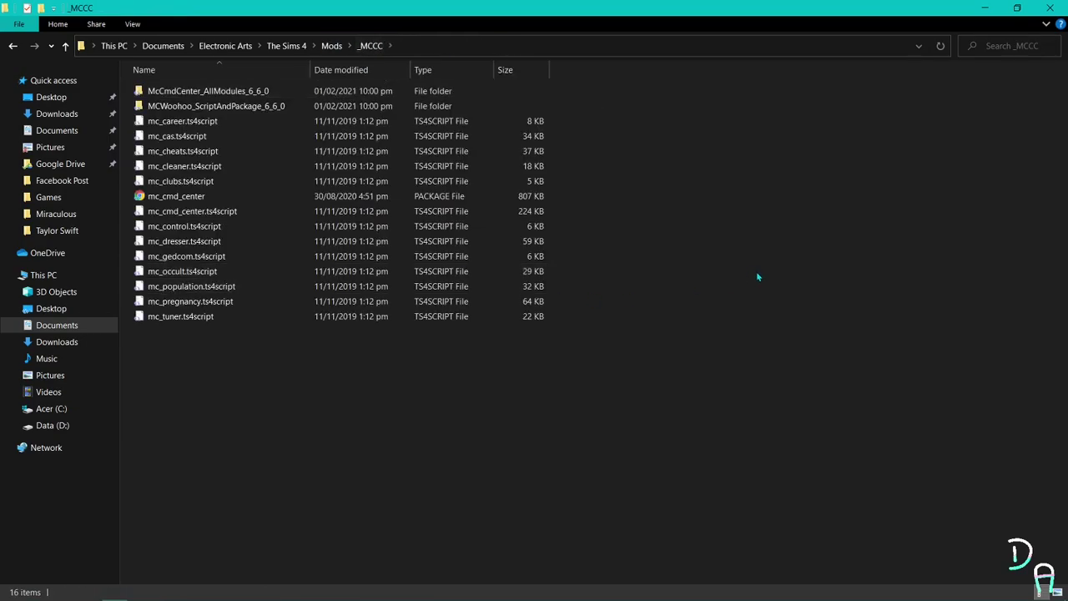
double_click(388, 106)
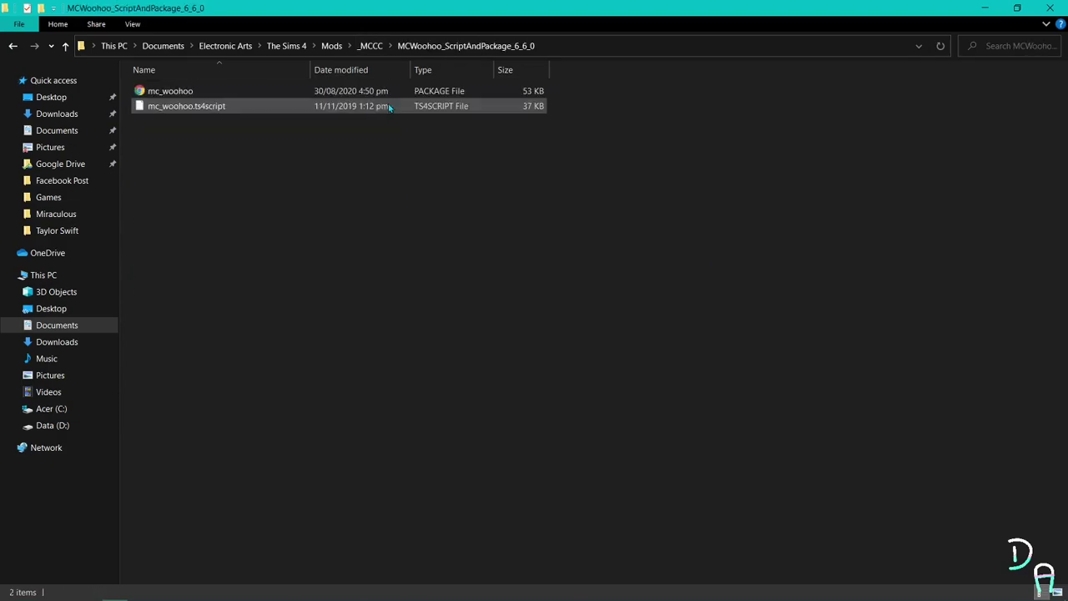
drag(336, 129, 373, 48)
click(372, 46)
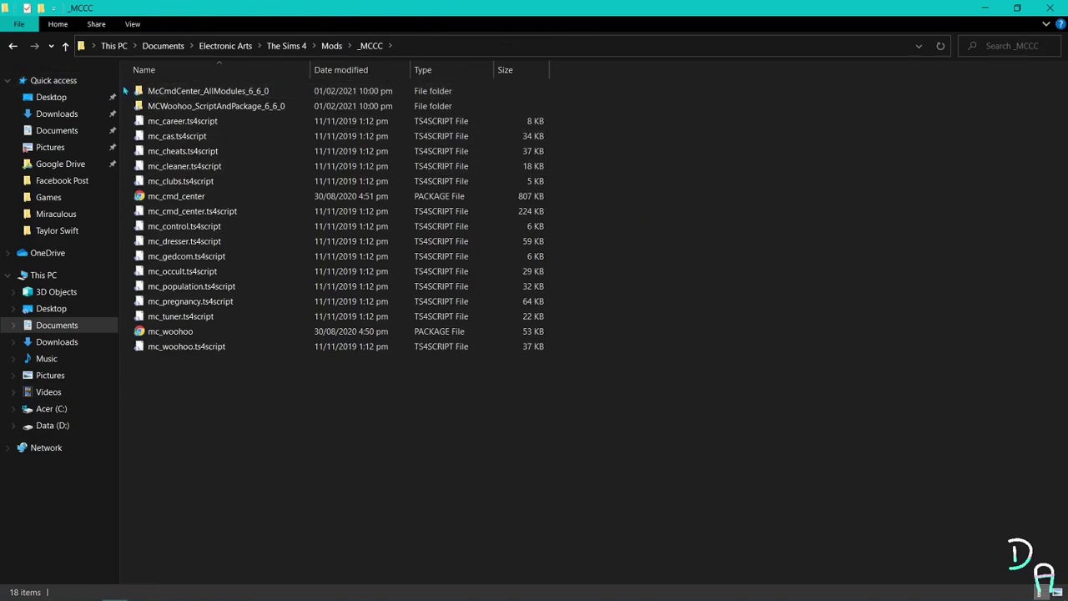
Step: Delete the two emptied McCmdCenter and MCWoohoo subfolders
drag(125, 88, 150, 107)
right_click(150, 106)
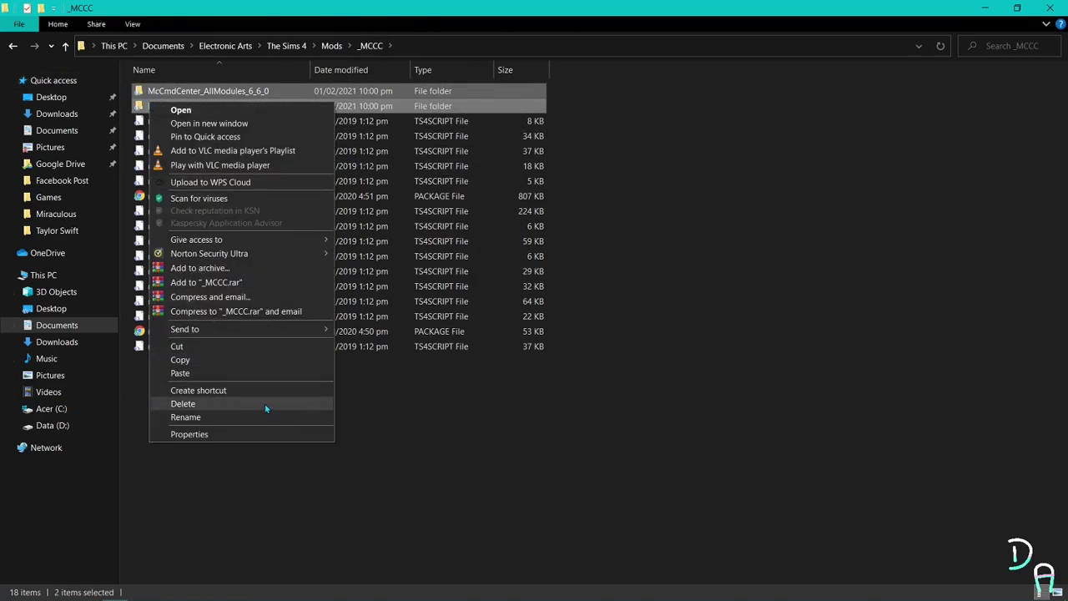
click(264, 402)
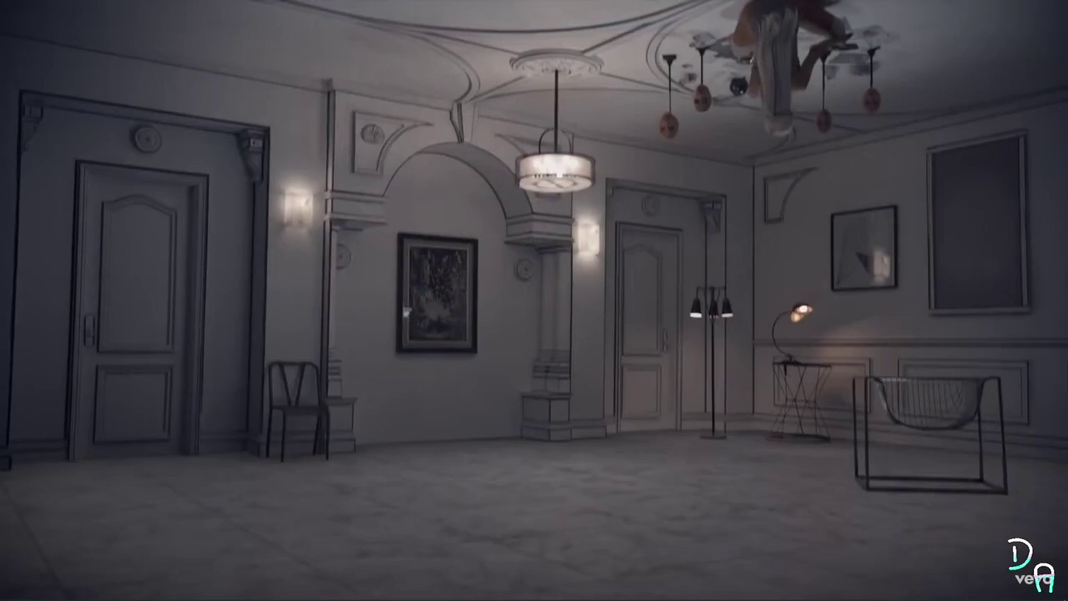
mouse_move(191, 591)
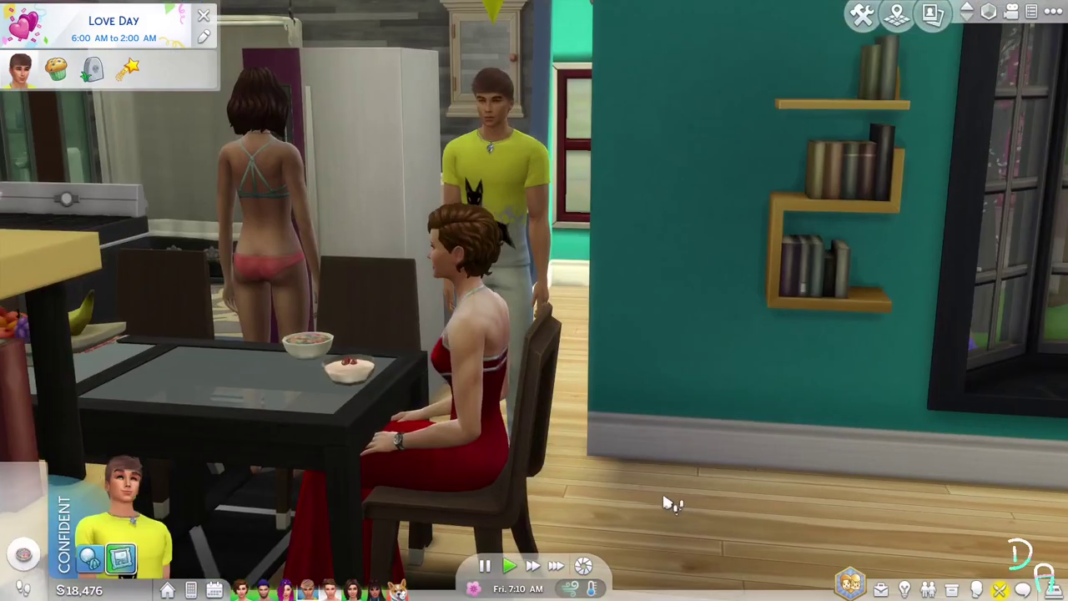
Step: Open the MC Command Center Sim Menu for the Sim in yellow, then close it
scroll(672, 501, up, 3)
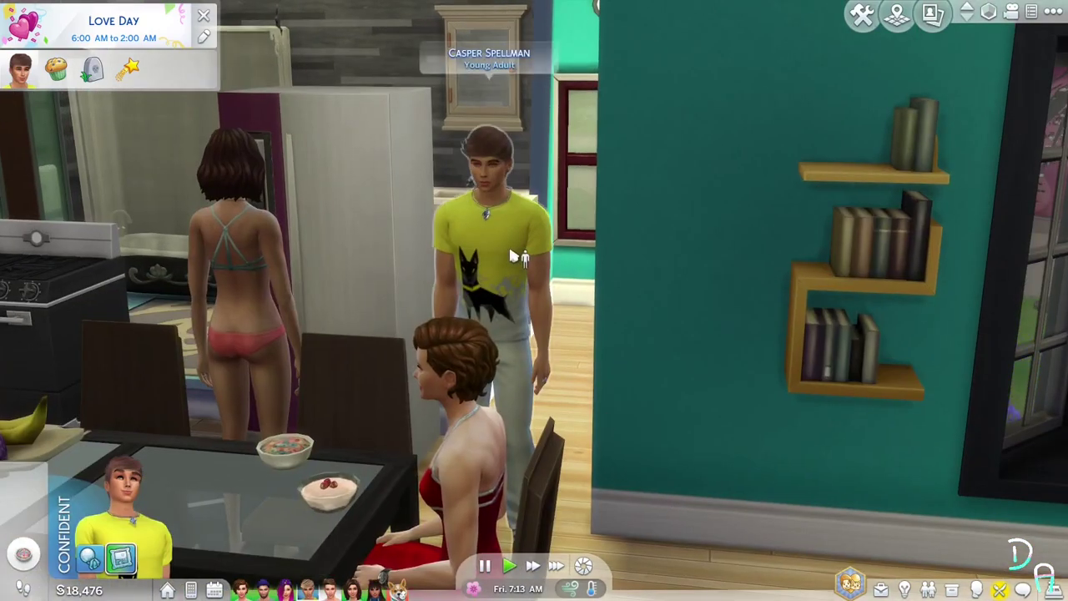
click(556, 226)
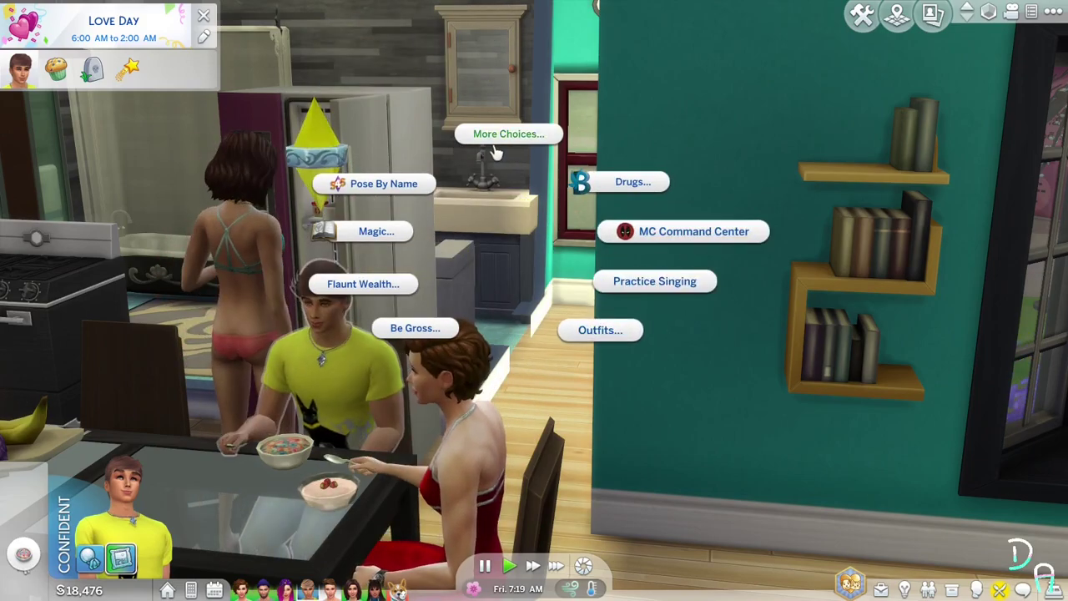
click(640, 239)
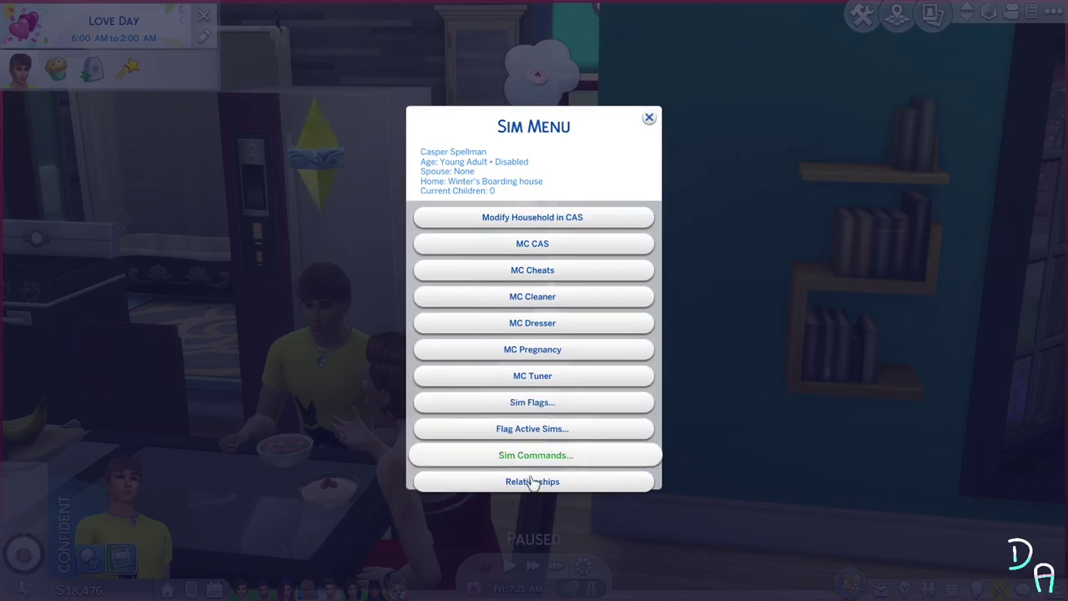
click(648, 119)
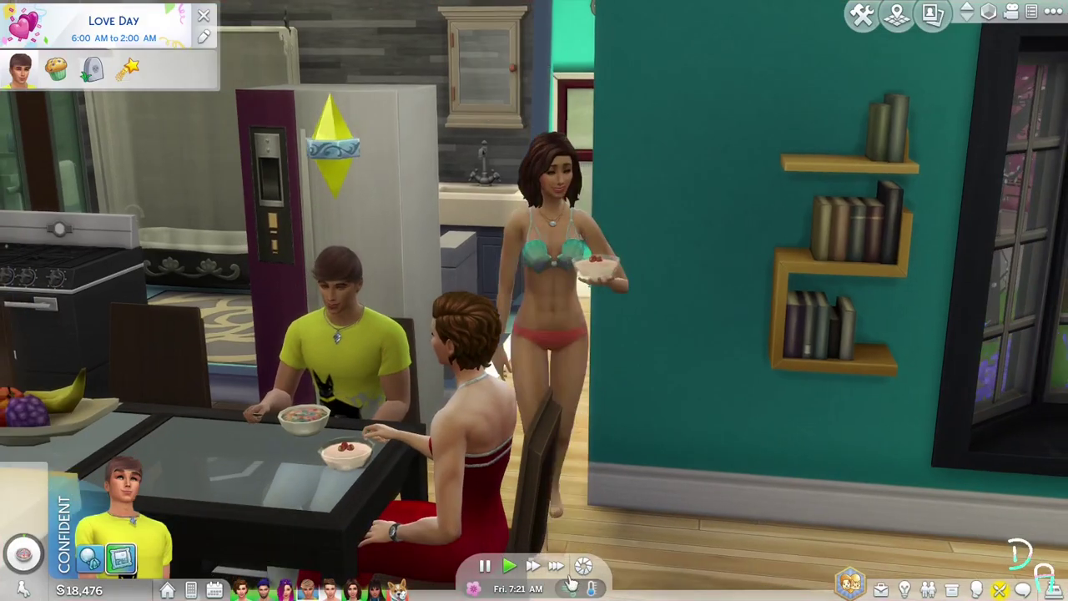
Step: Turn the camera to the desk and open MC Command Center from the household computer
scroll(533, 575, up, 2)
drag(529, 584, 579, 508)
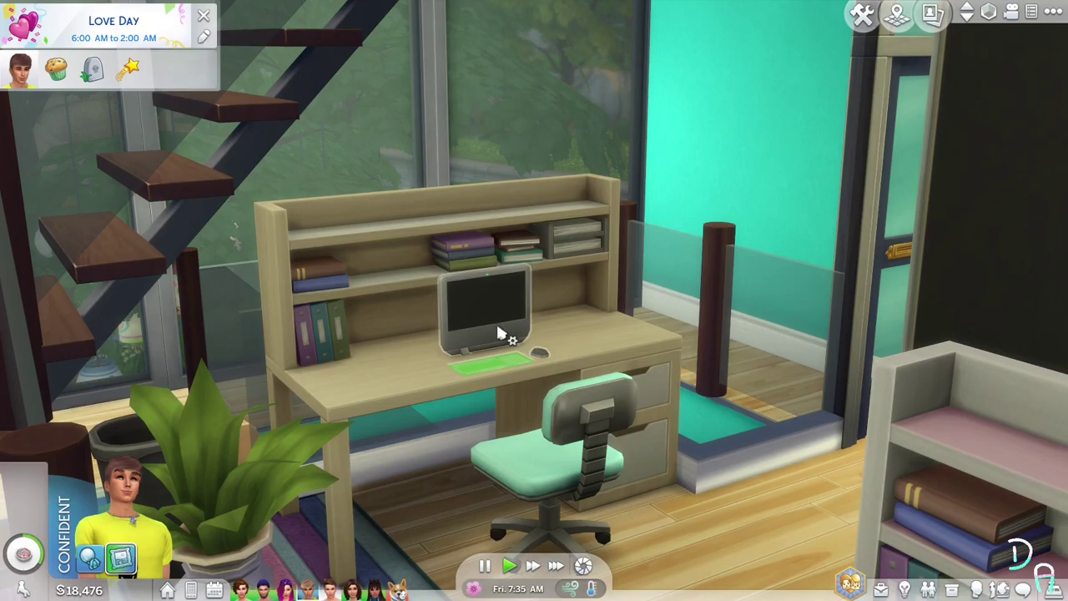
click(497, 330)
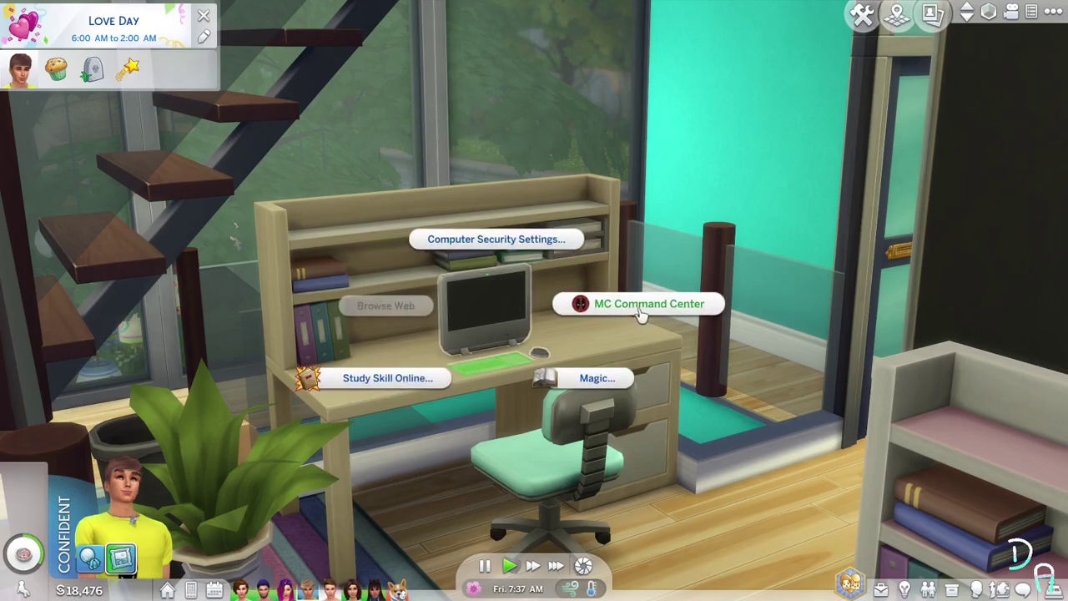
click(641, 305)
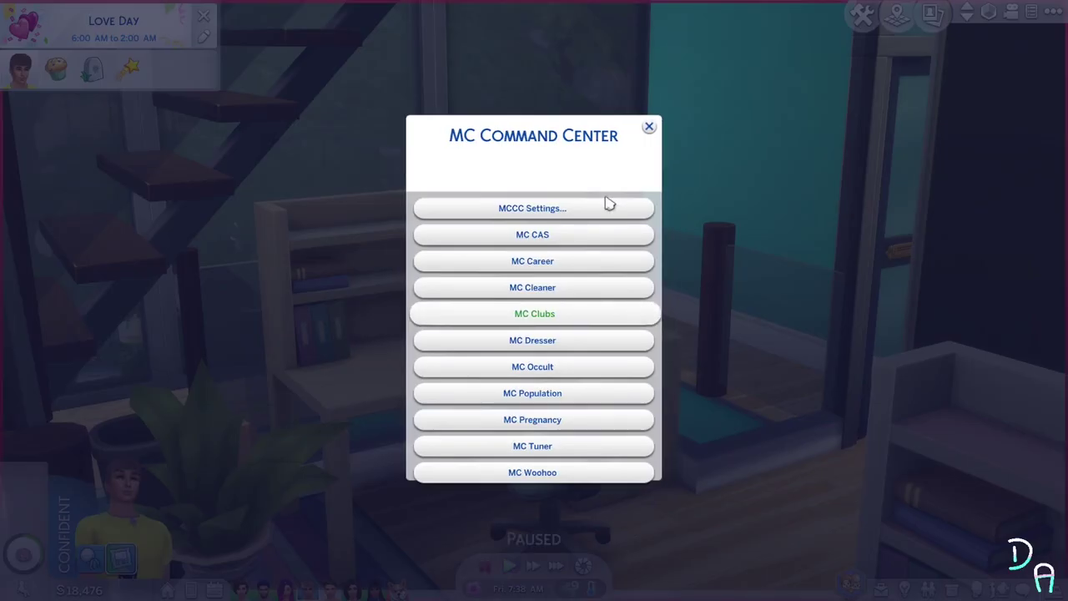